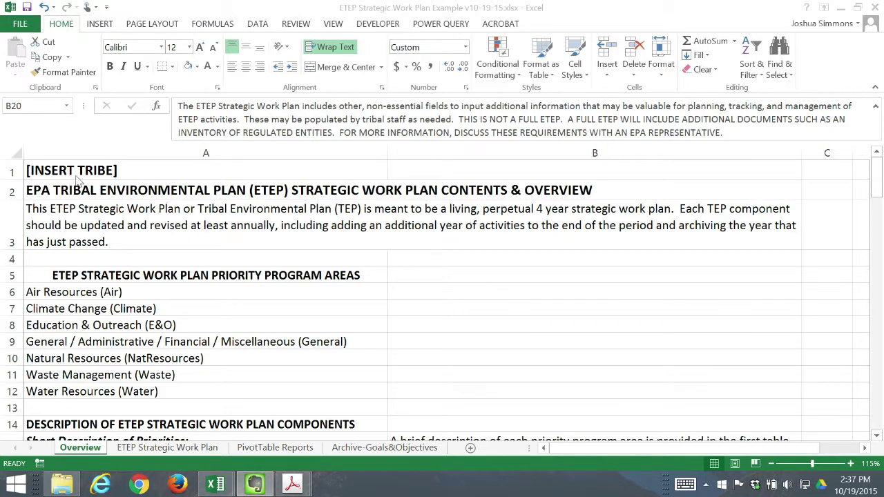
Review the Overview sheet's title, purpose statement, priority program areas and descriptions of the ETEP Strategic Work Plan components
click(75, 176)
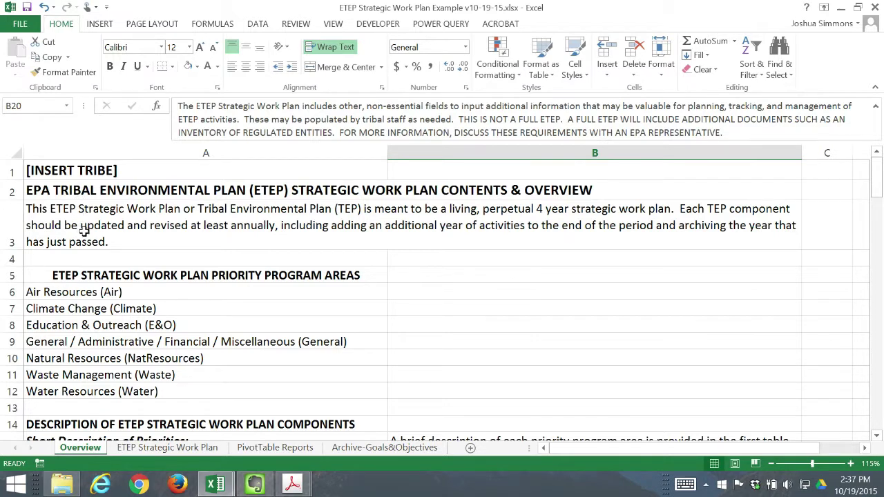
click(83, 194)
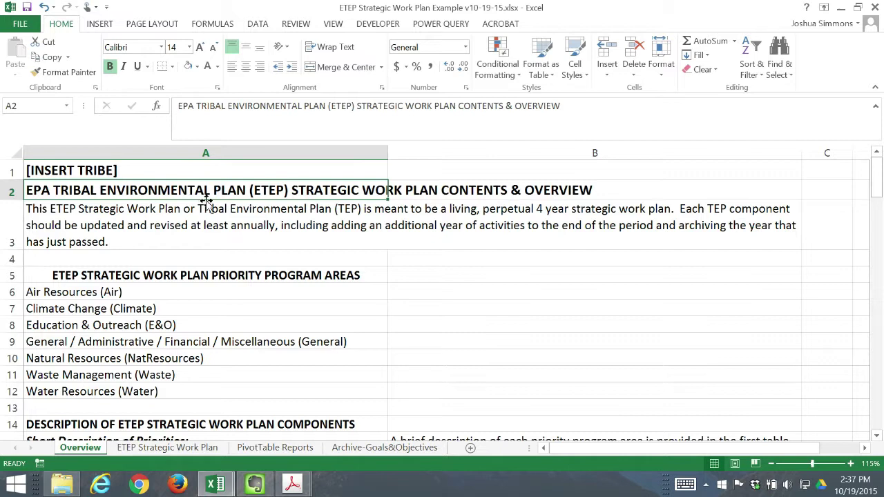
click(185, 227)
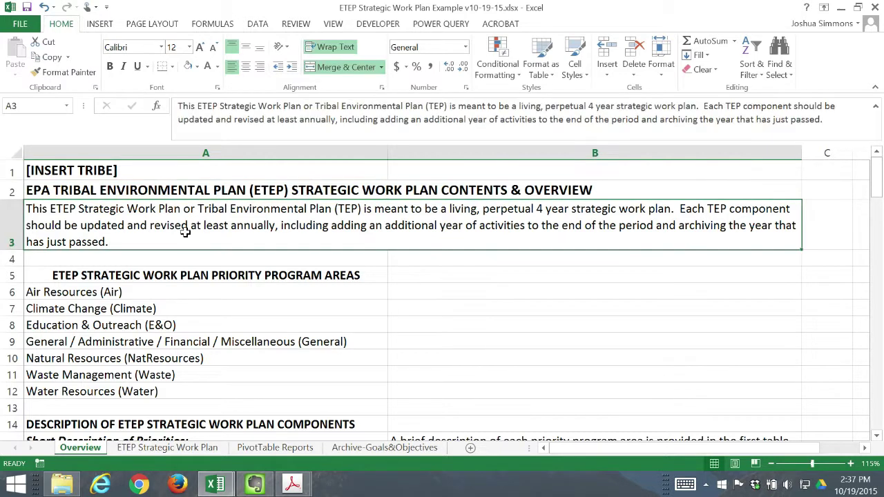
click(143, 281)
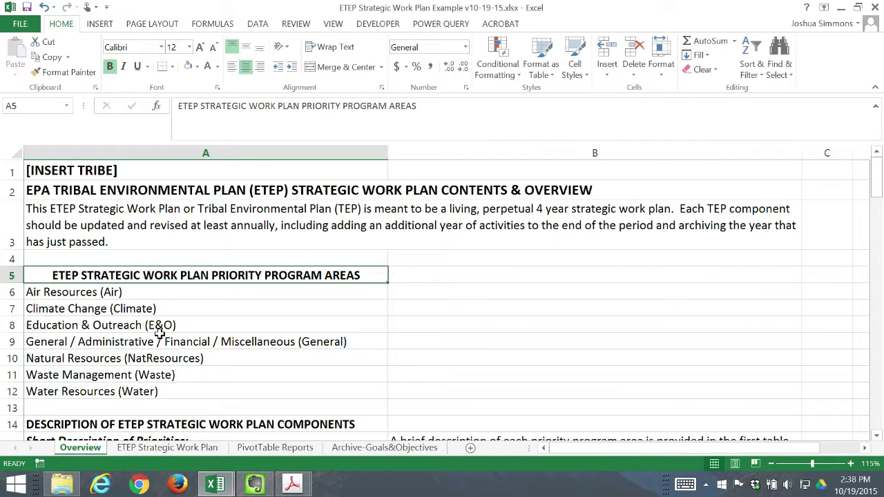
scroll(160, 334, down, 1)
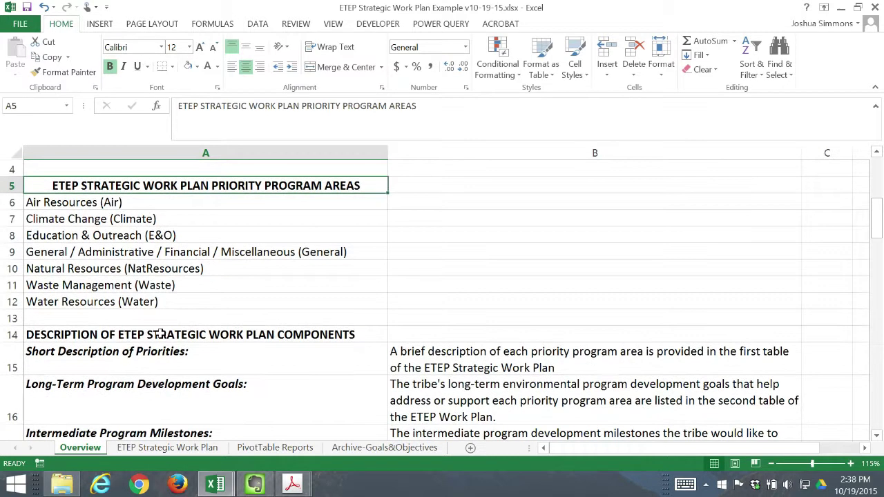
click(160, 333)
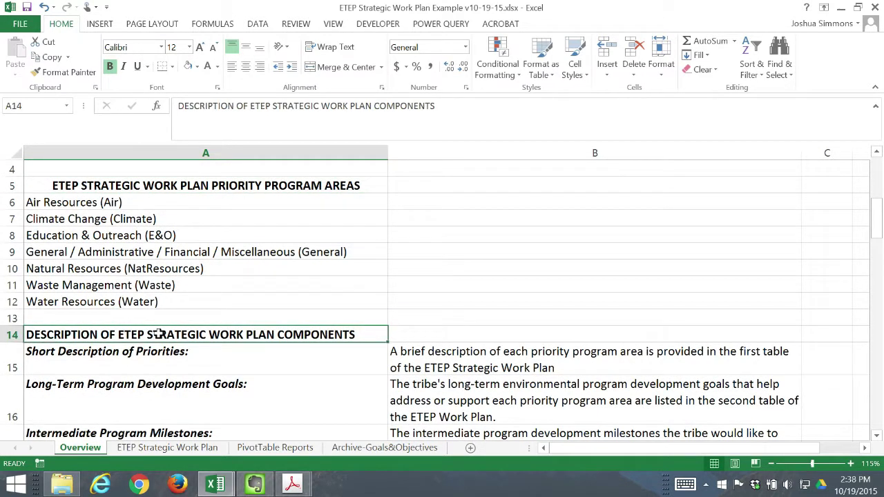
scroll(159, 333, down, 1)
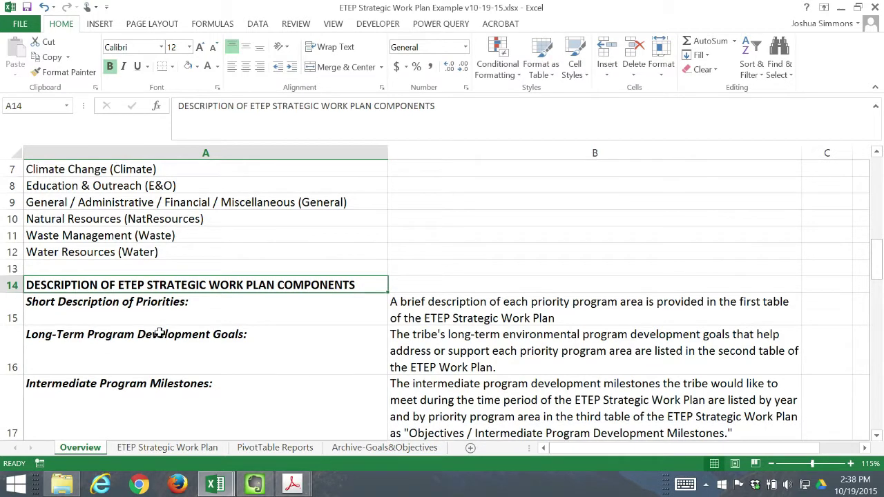
scroll(160, 334, down, 1)
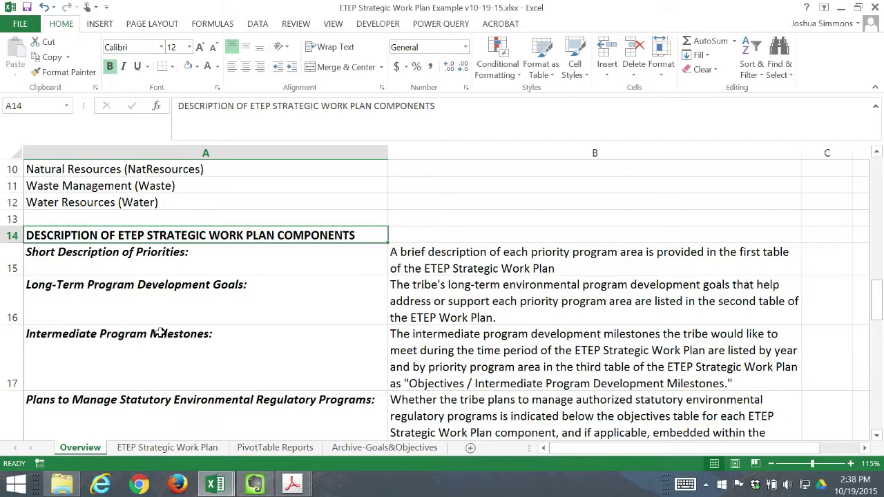
Check section 4.3, Components of an ETEP, in the 2013 GAP Guidance Section 4 PDF in Adobe Acrobat and return to the Excel workbook
click(292, 483)
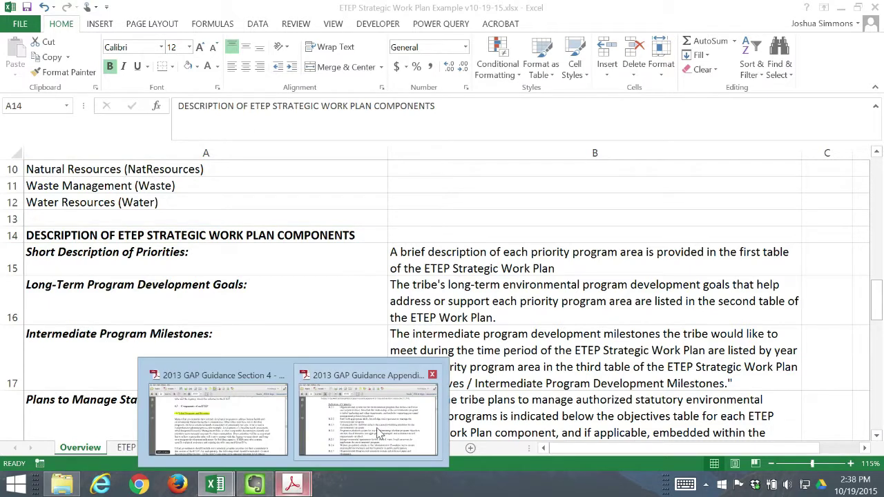
click(263, 407)
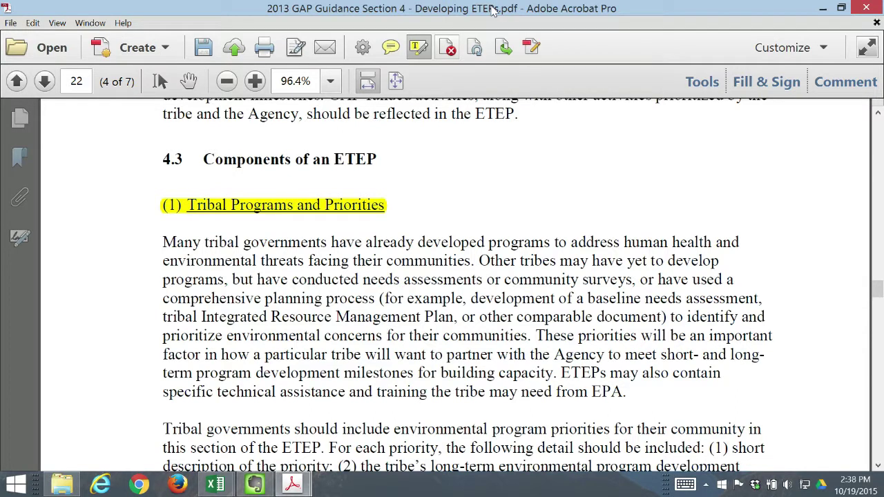
drag(493, 10, 493, 0)
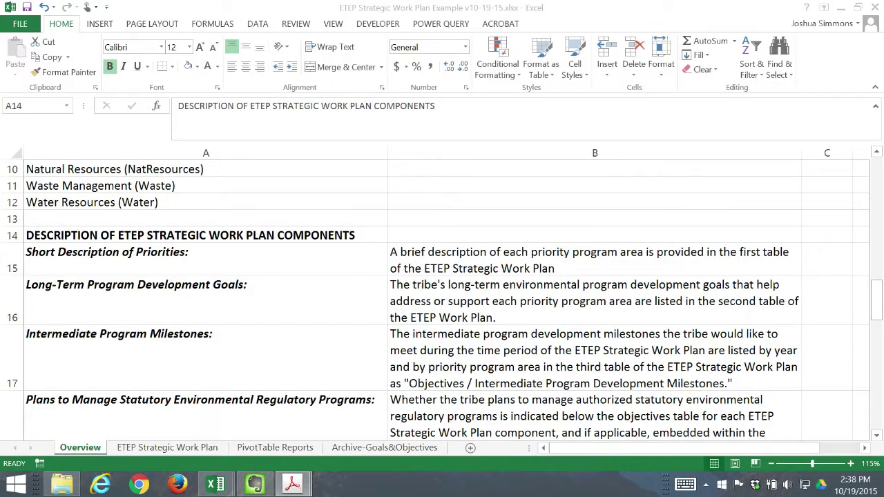
Open the ETEP Strategic Work Plan sheet and examine its list of tables and the Description of Priority Program Areas table
click(157, 448)
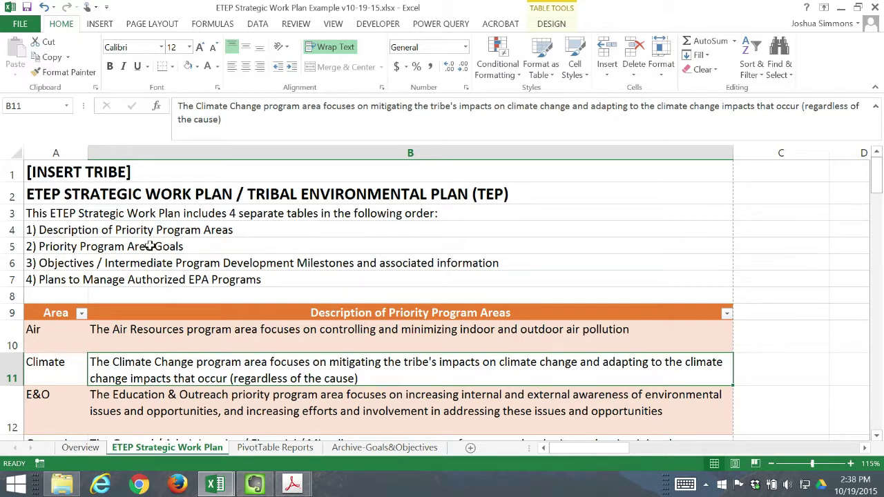
click(40, 234)
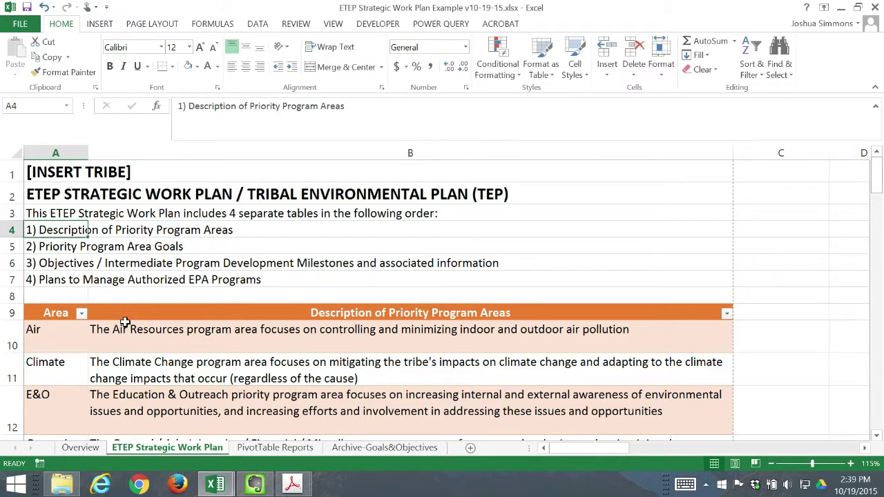
scroll(125, 323, down, 1)
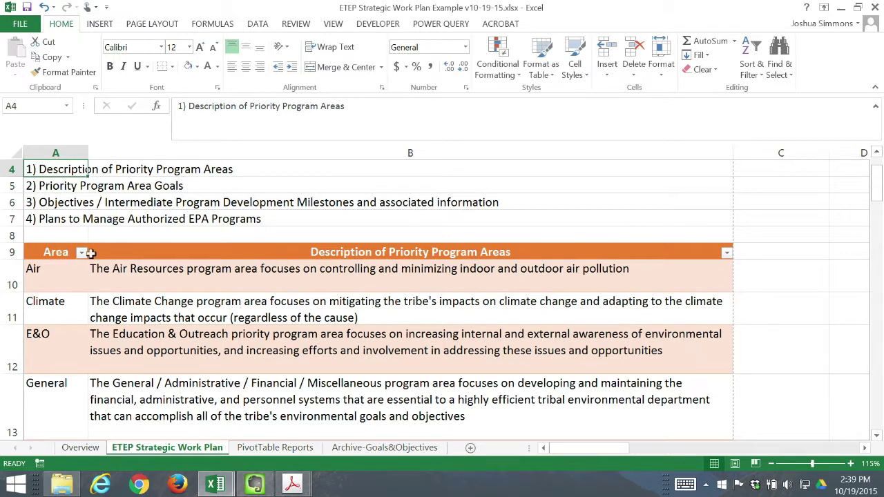
click(53, 285)
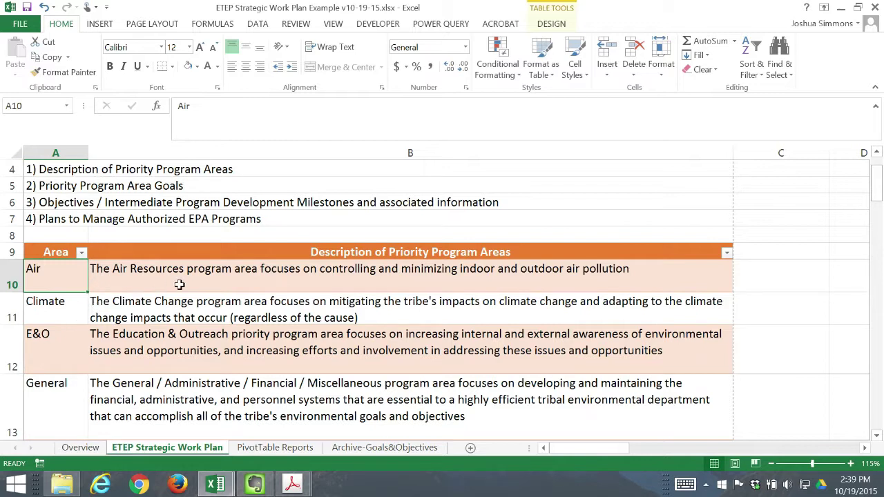
click(179, 285)
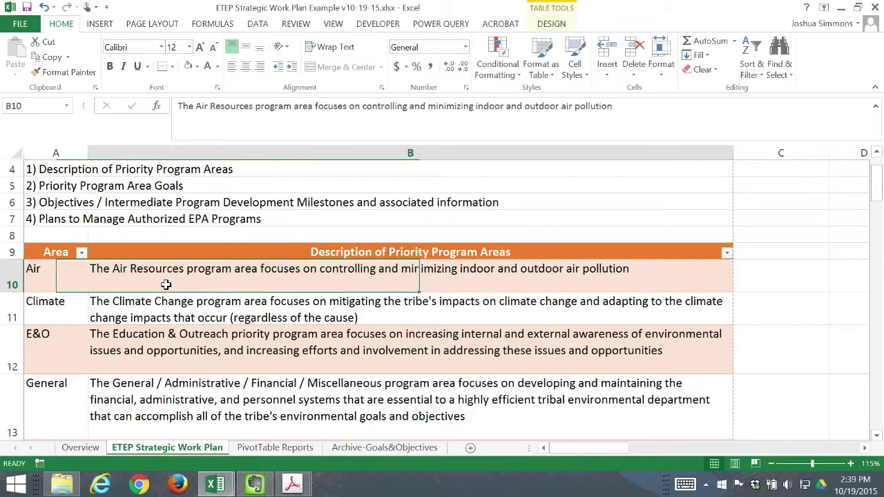
click(44, 273)
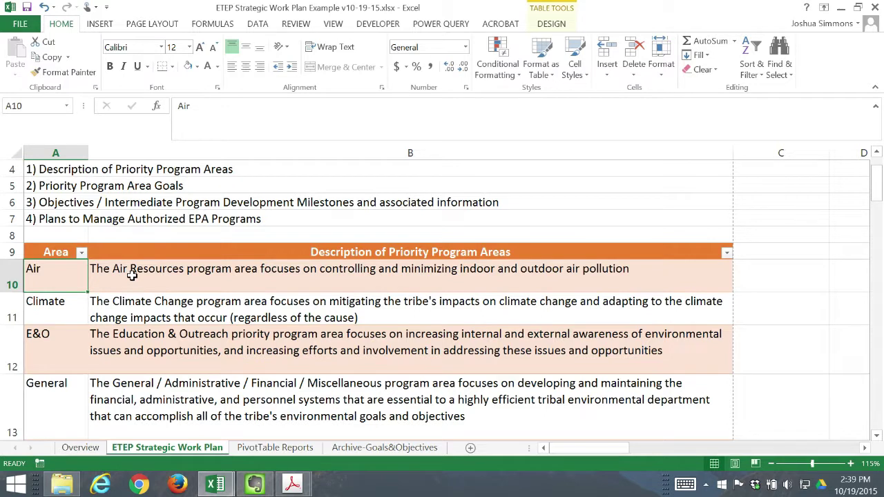
click(132, 277)
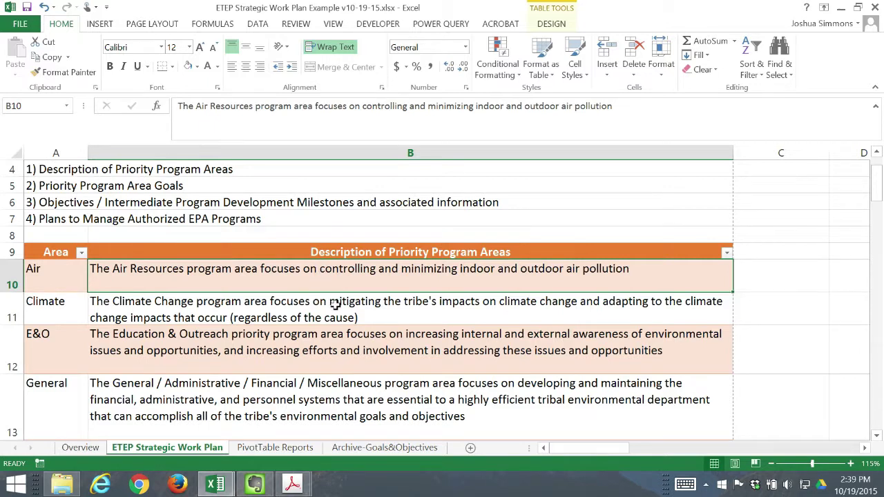
scroll(335, 305, down, 1)
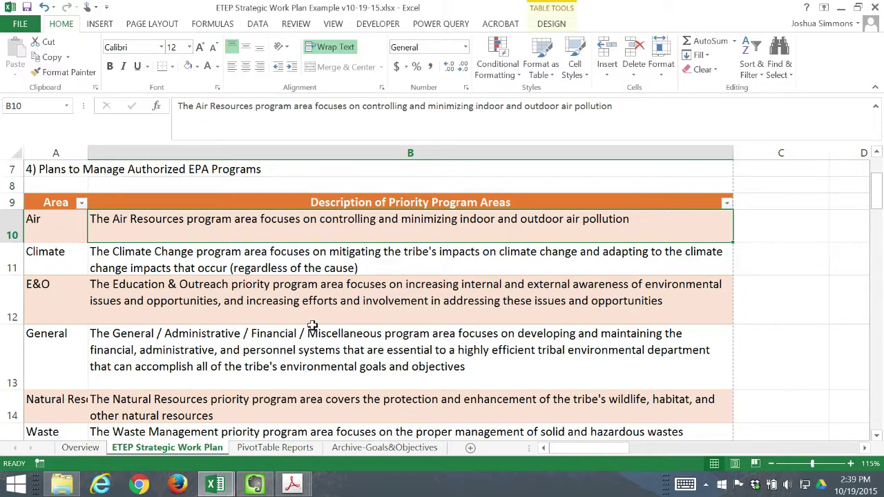
Examine the Long-Term Program Area Goals table and the Objectives / Intermediate Program Development Milestones table through to its end
scroll(313, 325, down, 3)
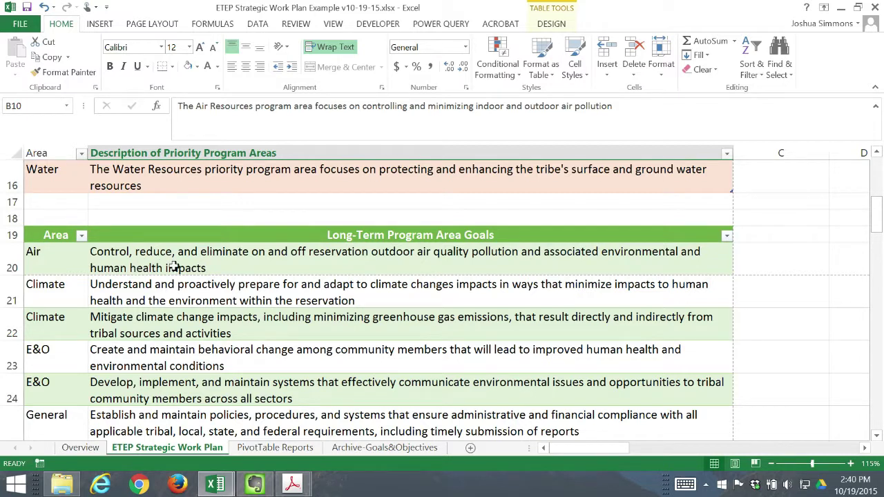
click(69, 271)
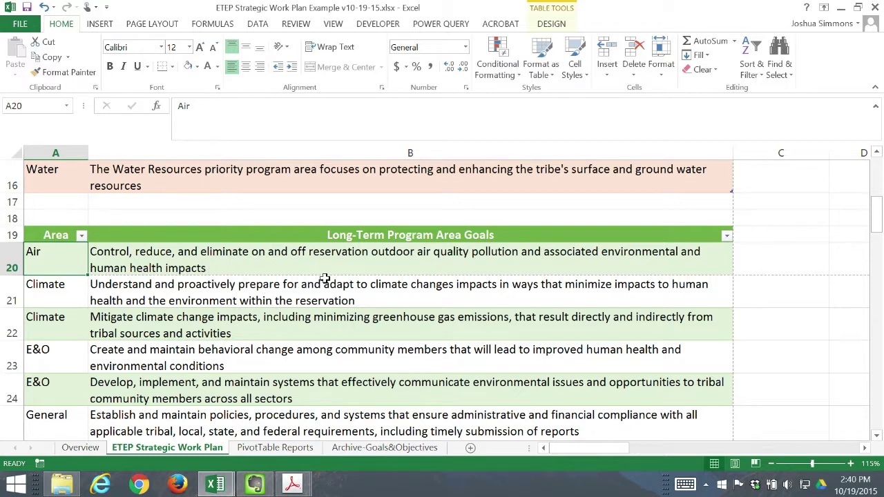
scroll(325, 279, down, 4)
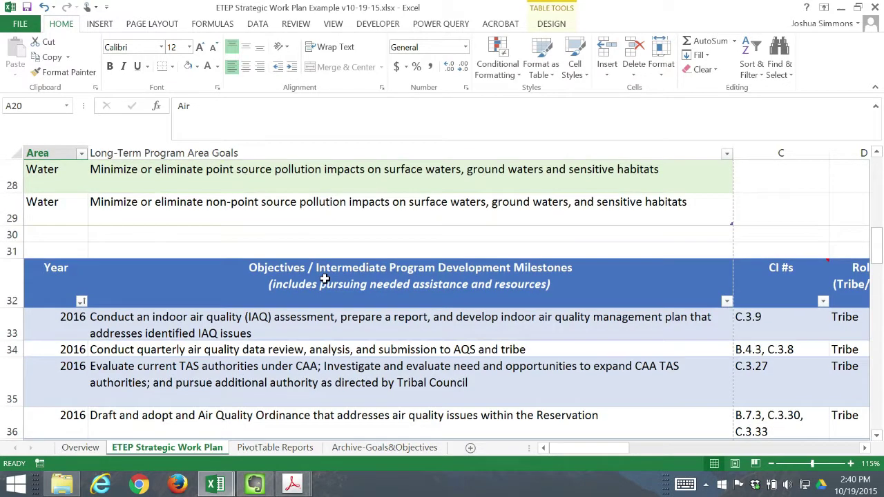
scroll(325, 279, down, 2)
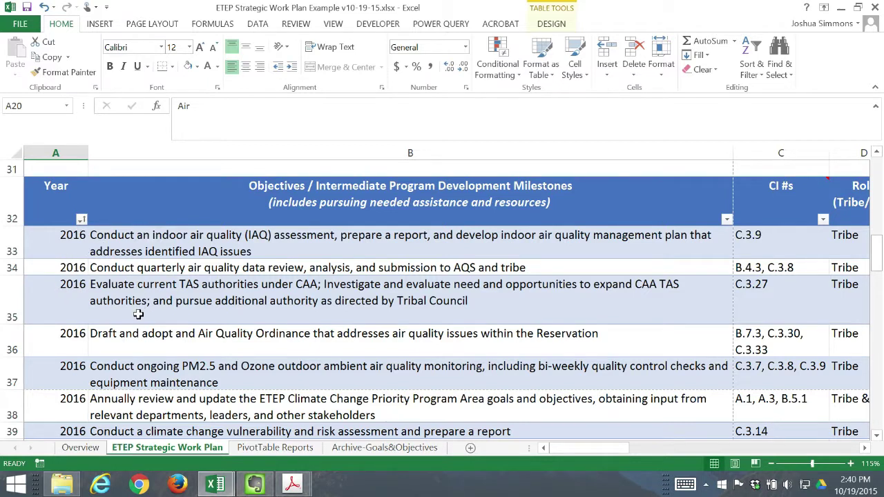
scroll(137, 315, down, 1)
click(52, 311)
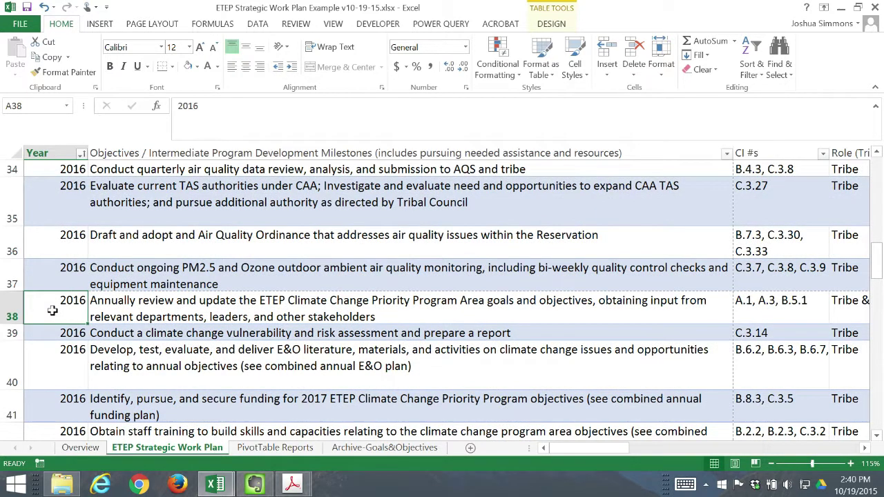
key(ctrl+Down)
key(Down)
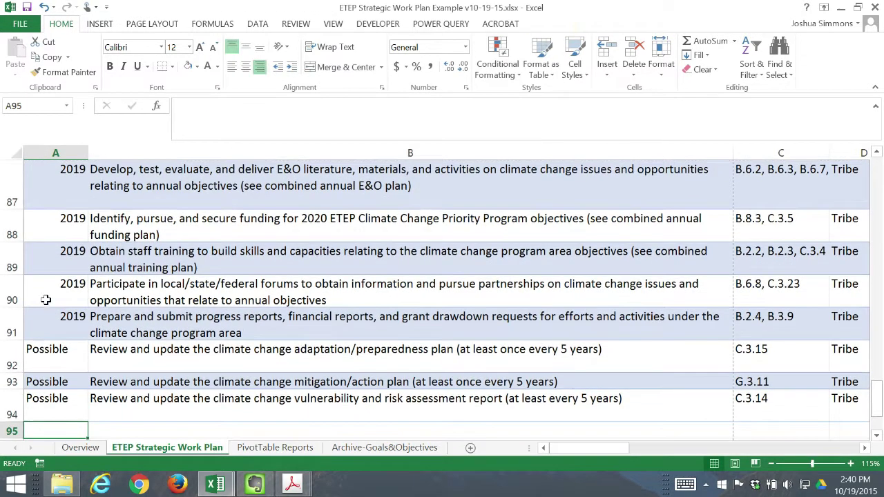
Examine the Plans to Manage Authorized EPA Programs table, comparing the entries for the Air, Climate, E&O, General and Waste areas
scroll(49, 314, down, 2)
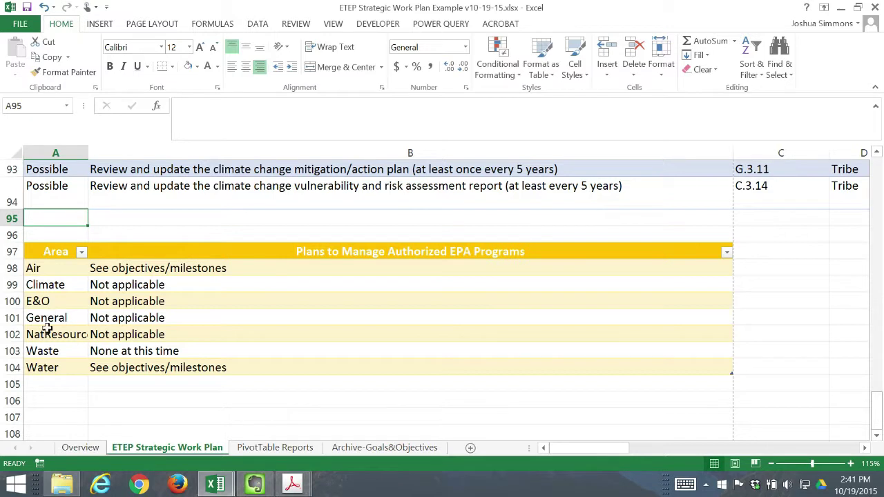
click(43, 269)
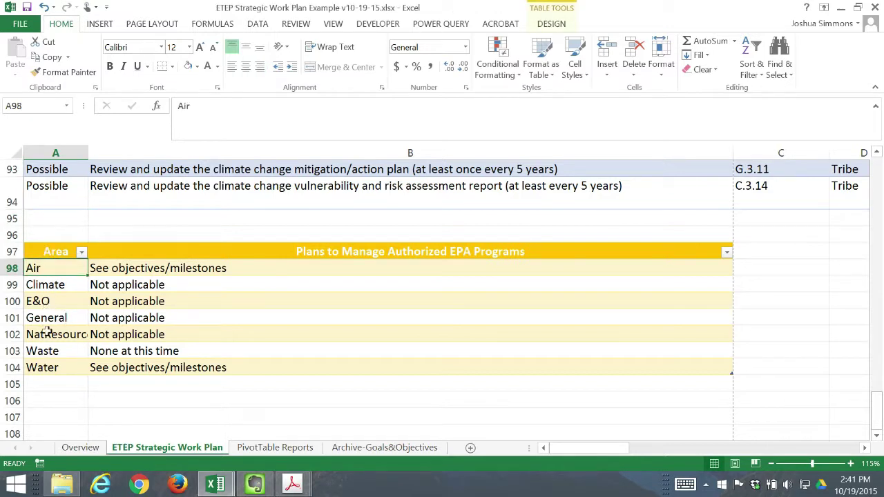
click(123, 270)
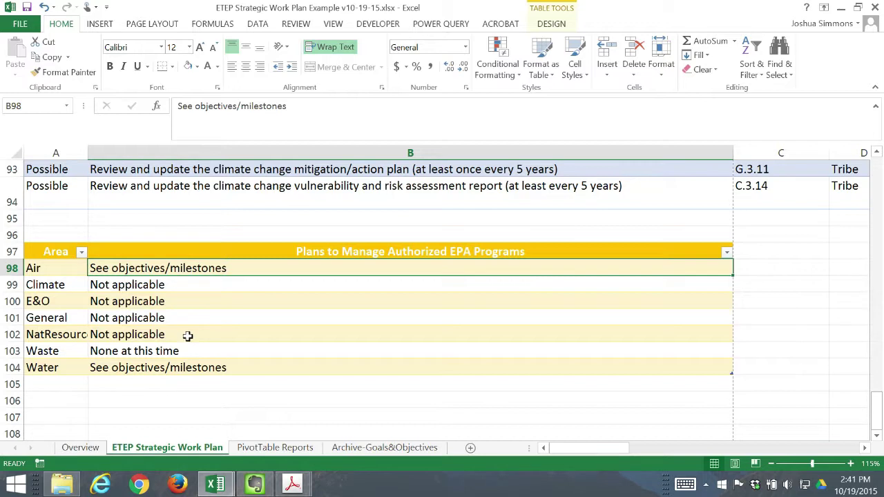
click(174, 287)
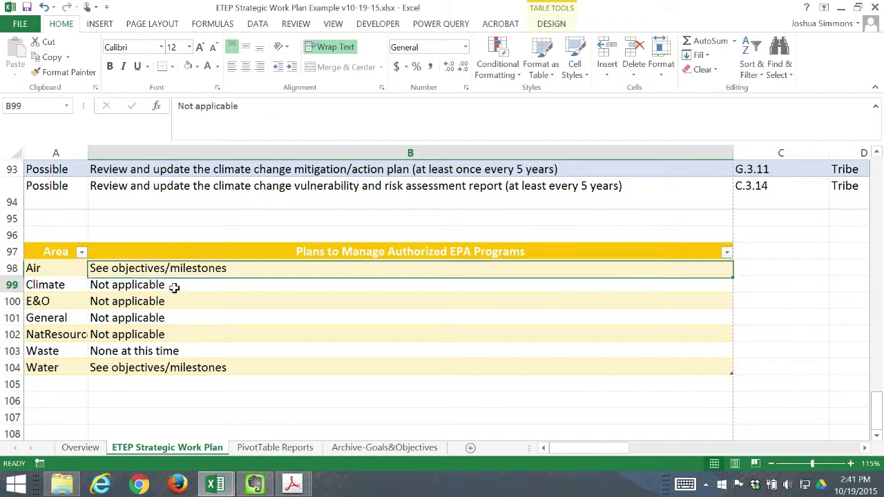
click(255, 312)
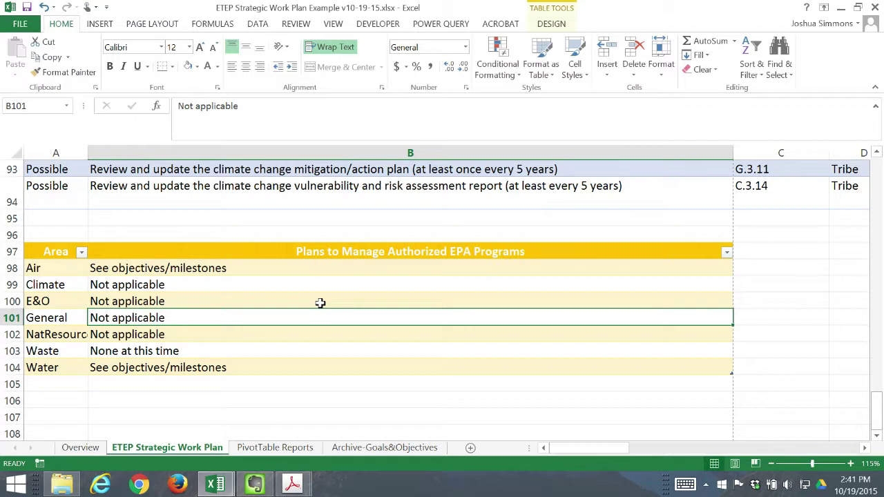
click(40, 302)
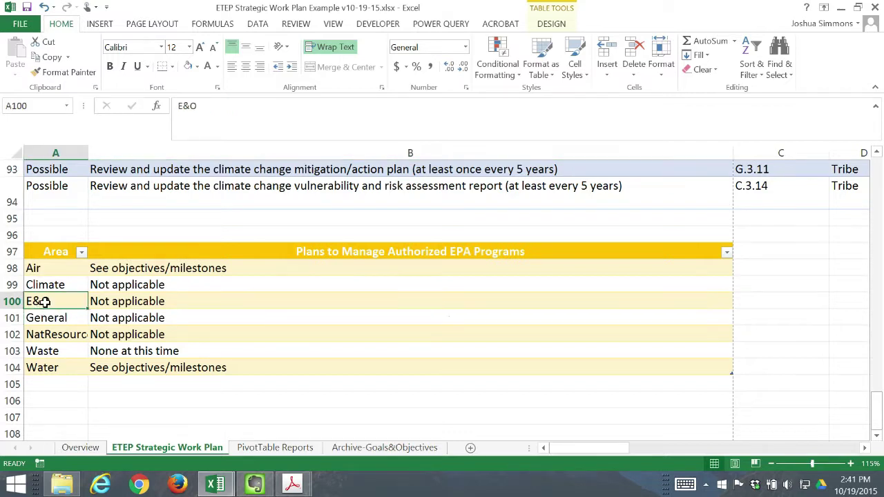
click(123, 301)
click(132, 351)
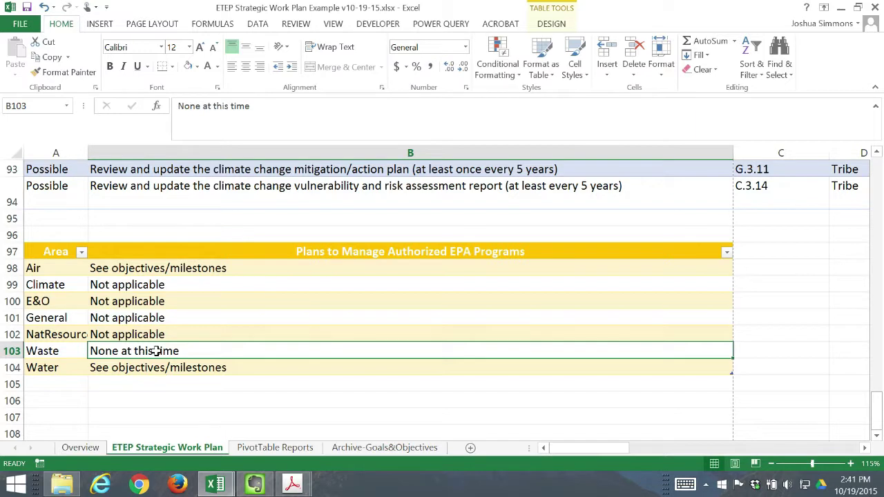
click(62, 352)
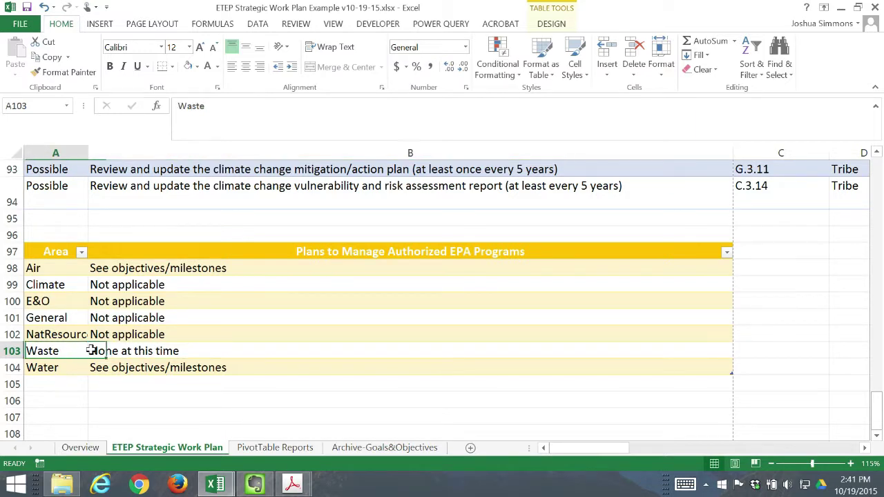
click(145, 351)
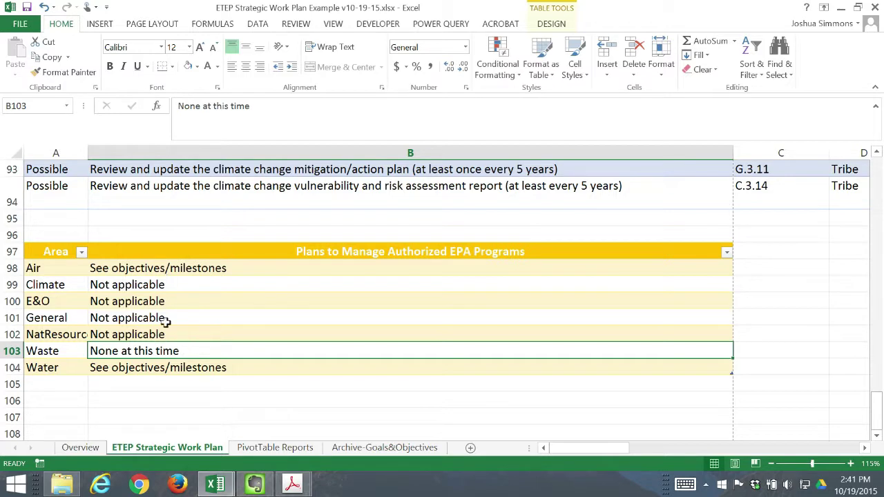
scroll(153, 317, up, 1)
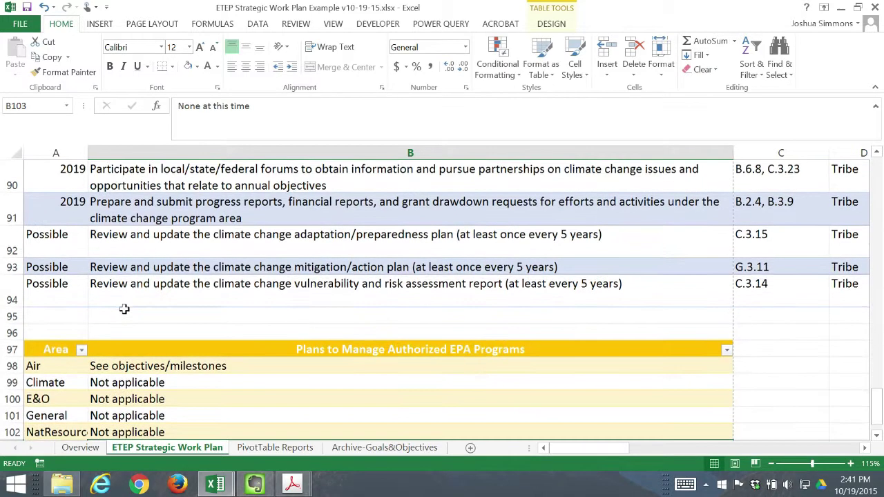
Return to the header of the Objectives / Intermediate Program Development Milestones table and examine its Year column and first 2016 objective
click(54, 290)
key(ctrl+Up)
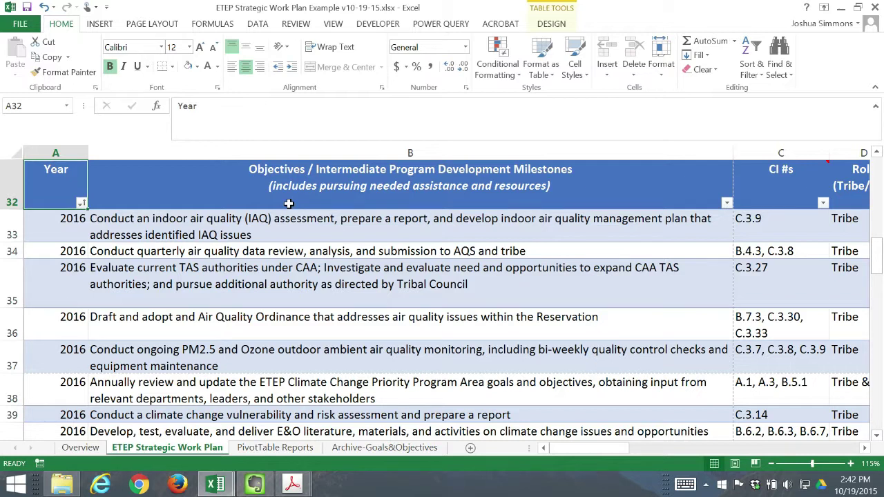
click(264, 236)
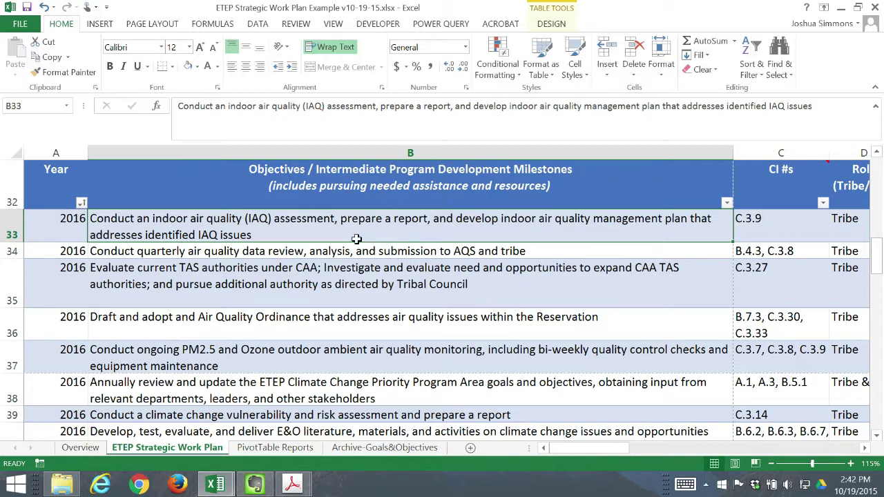
click(62, 187)
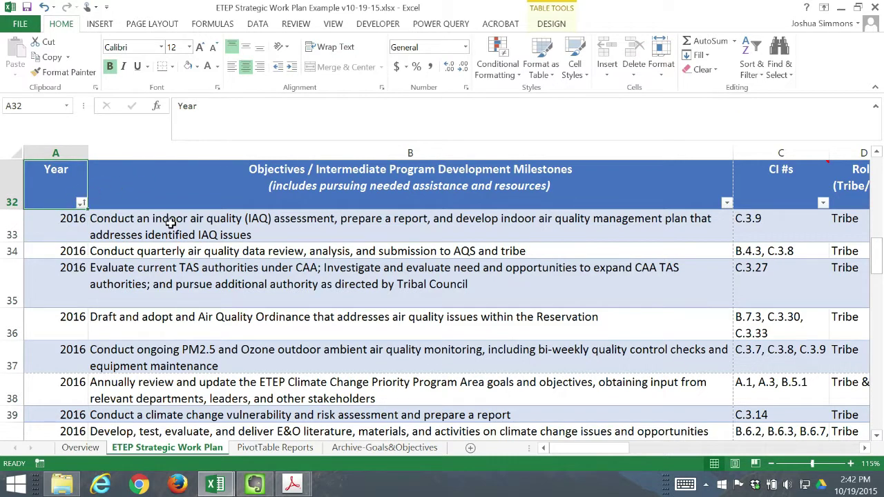
click(205, 235)
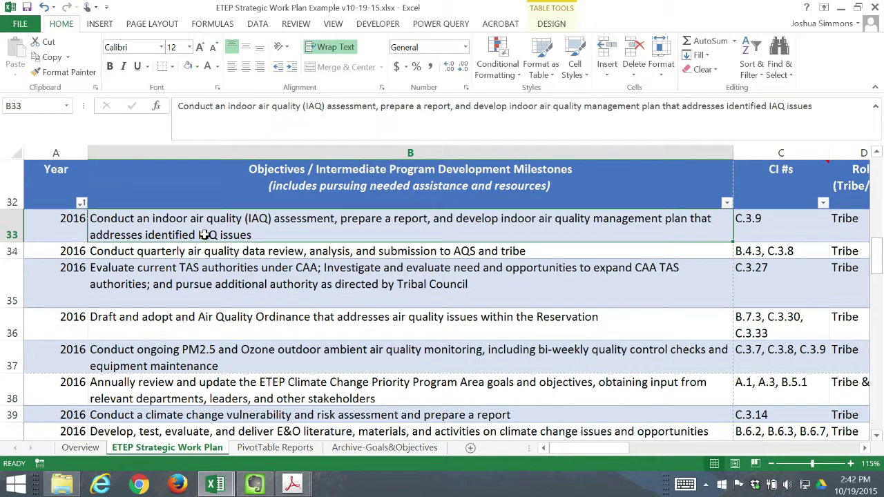
key(Left)
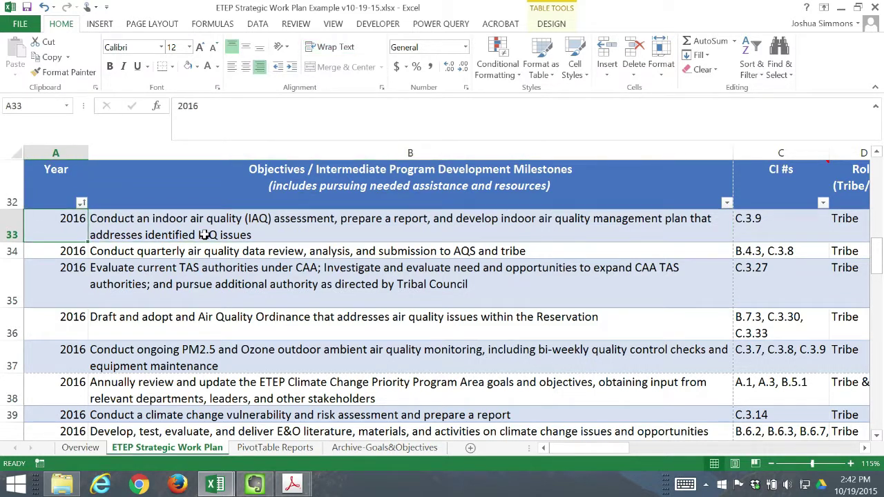
click(205, 235)
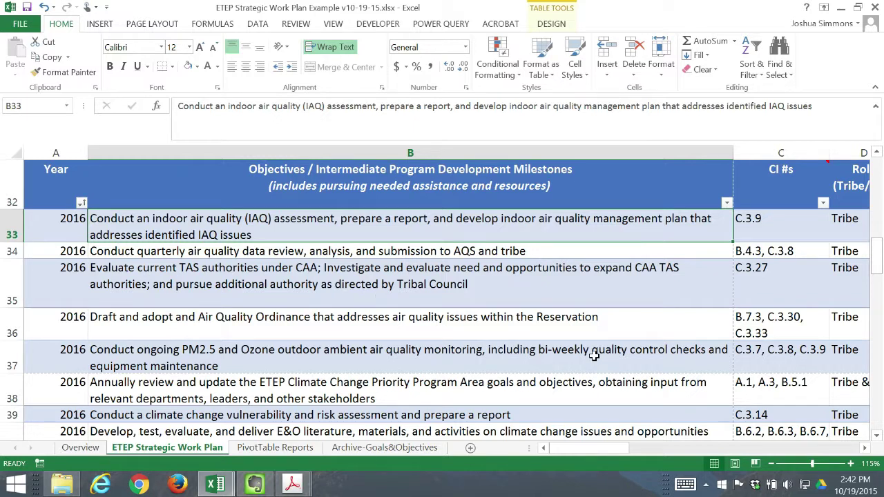
Check the first objective's CI #s entry, switch to the 2013 GAP Guidance Appendix I PDF in Adobe Acrobat, and view its guidebook title page
key(Right)
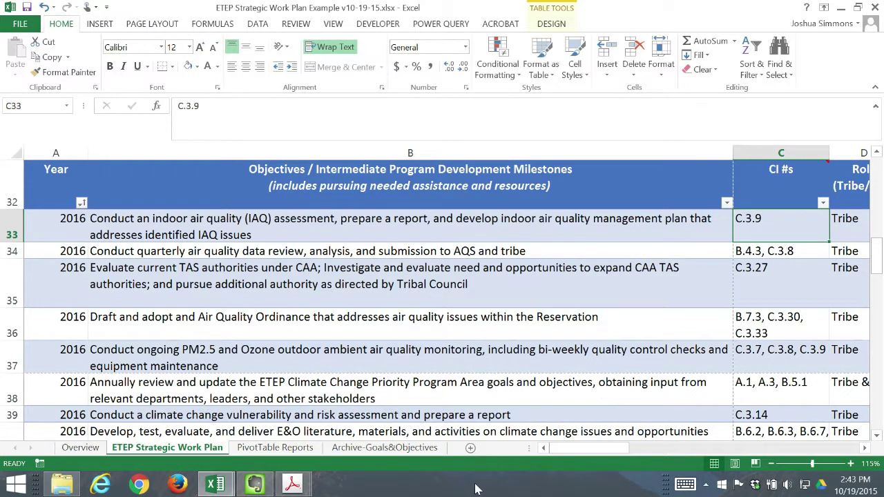
mouse_move(293, 484)
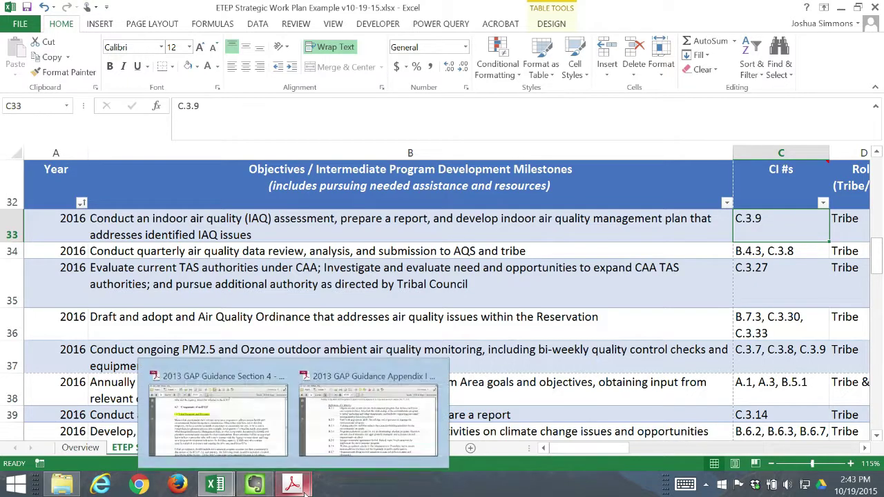
click(400, 411)
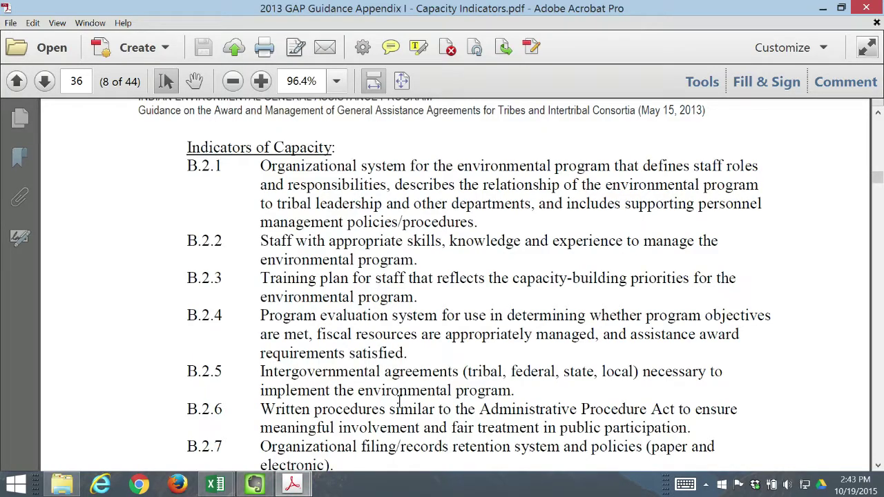
key(Home)
scroll(424, 369, down, 1)
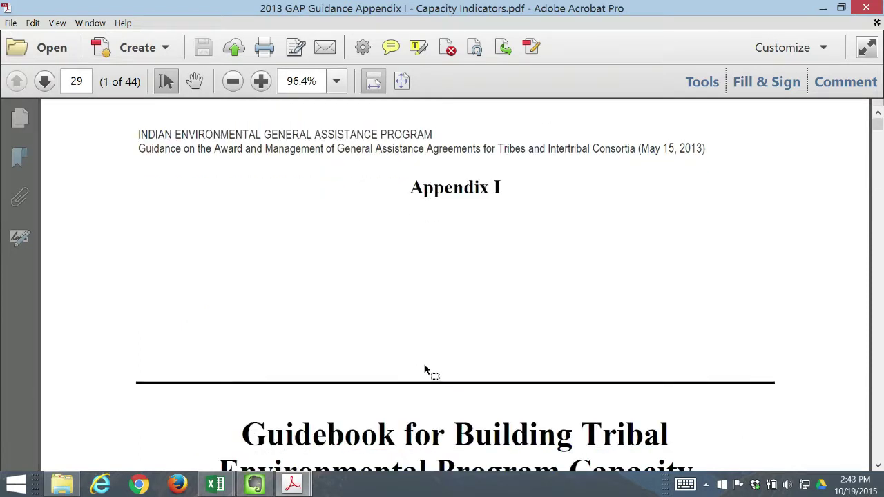
scroll(424, 370, down, 1)
scroll(424, 369, down, 1)
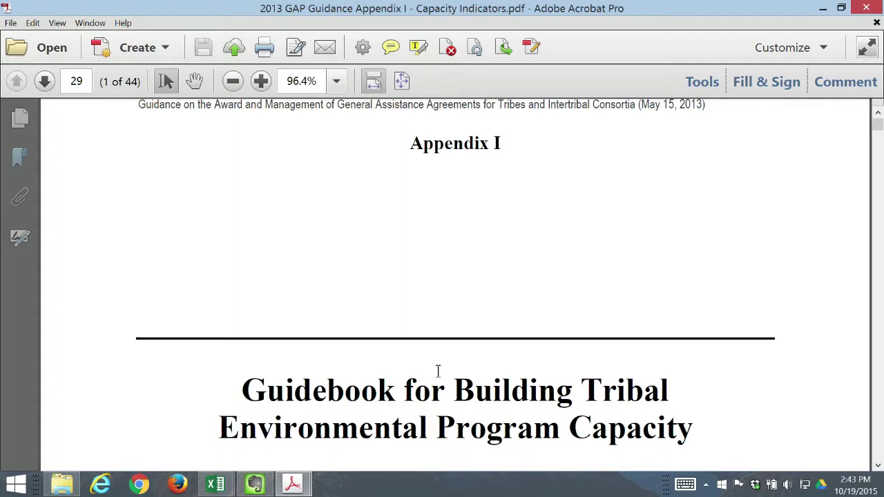
scroll(437, 372, down, 4)
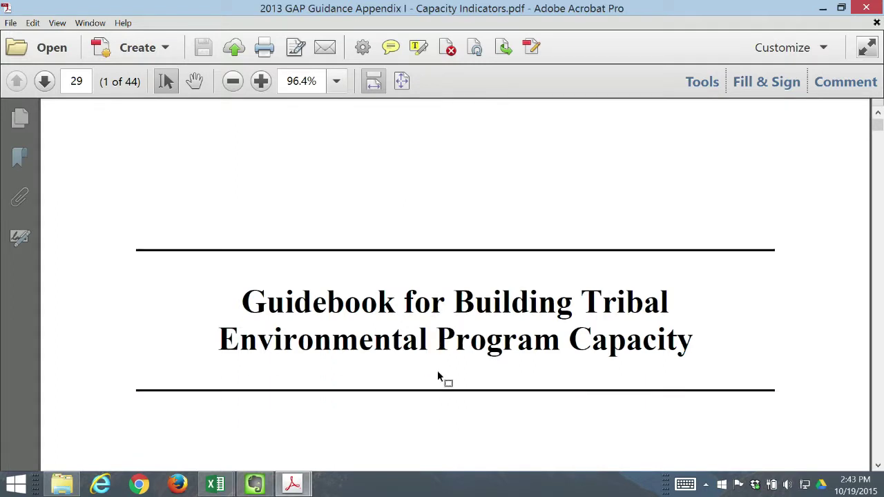
scroll(437, 373, down, 1)
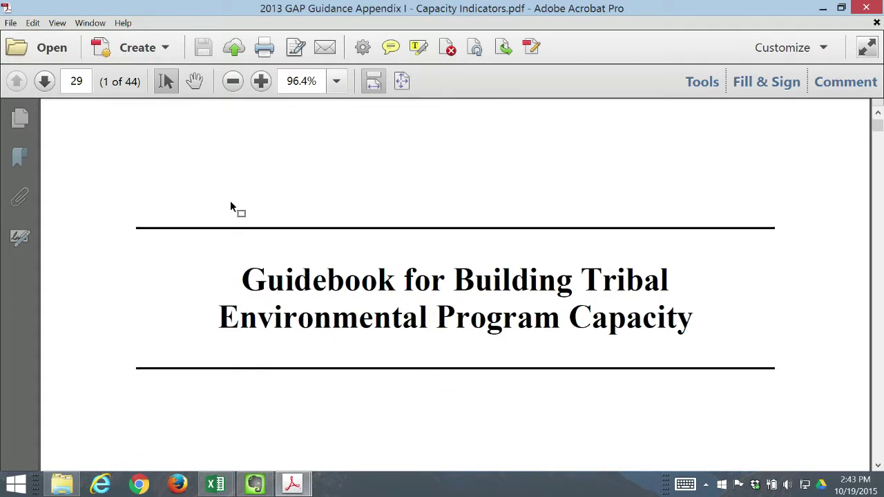
Go to page 36 of the Appendix I PDF, examine the Indicators of Capacity list, and return to the Excel workbook
click(77, 81)
text(36)
key(Return)
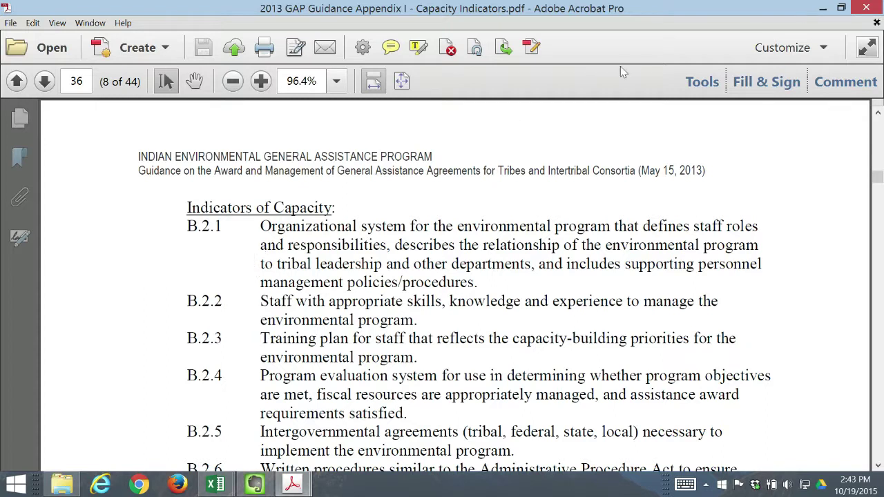
click(820, 9)
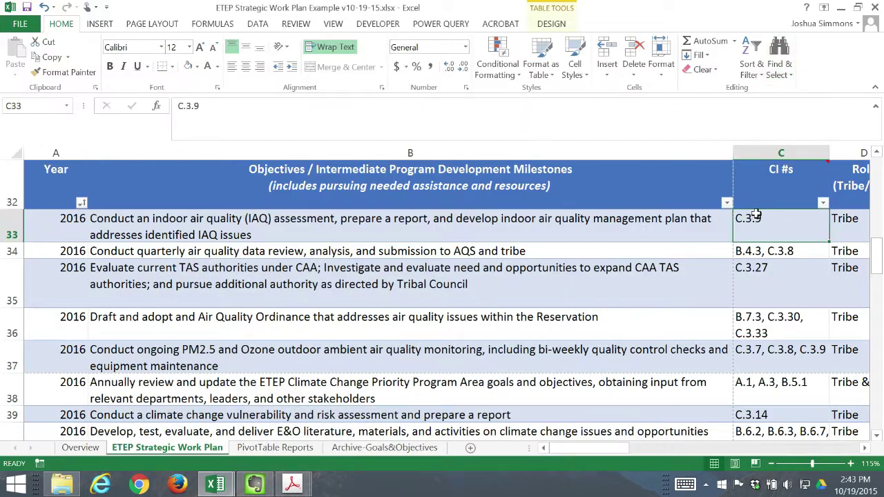
Examine the Role (Tribe/EPA) column of the objectives table, comparing the Tribe entries with the Tribe & EPA entry
key(Down)
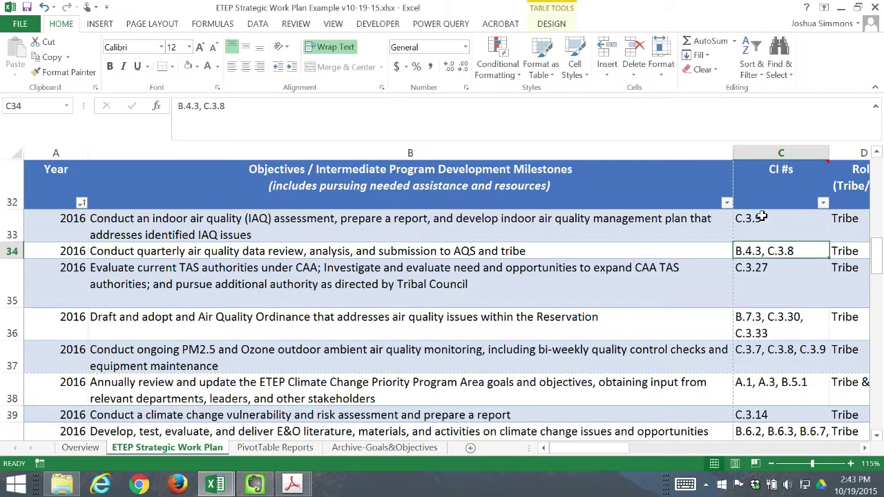
key(Right)
key(Left)
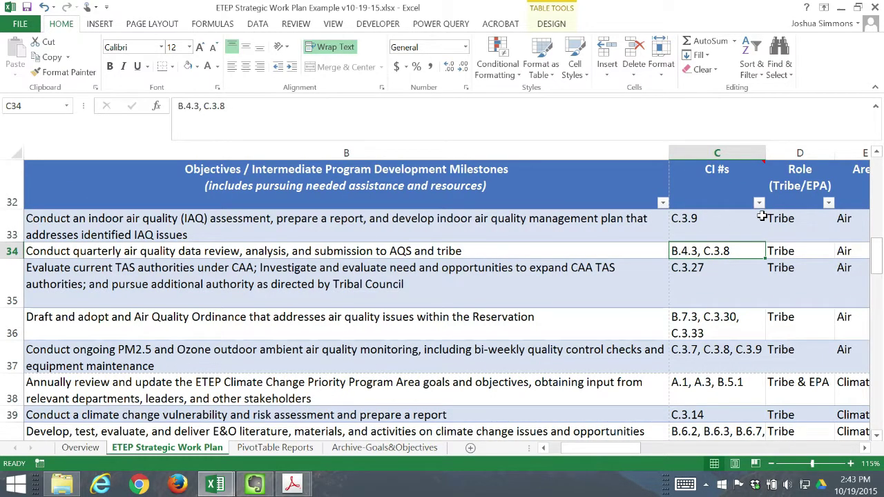
key(Right)
key(Up)
key(Up)
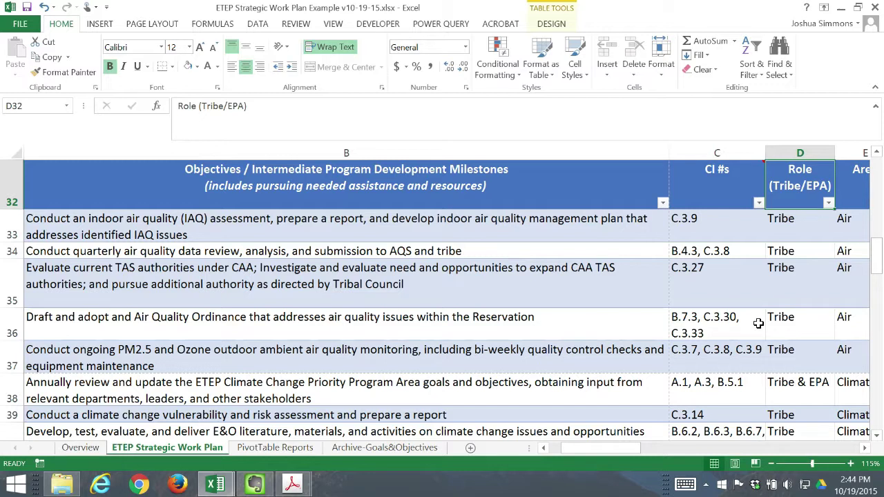
click(804, 153)
click(789, 220)
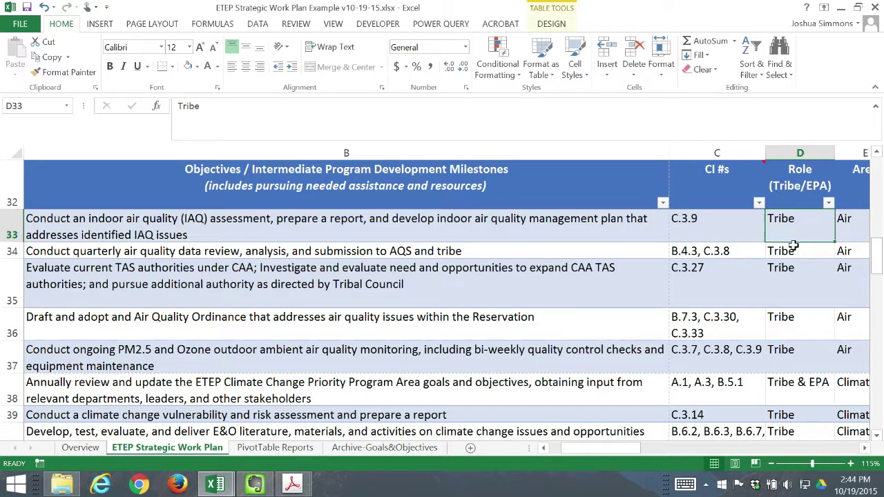
click(815, 391)
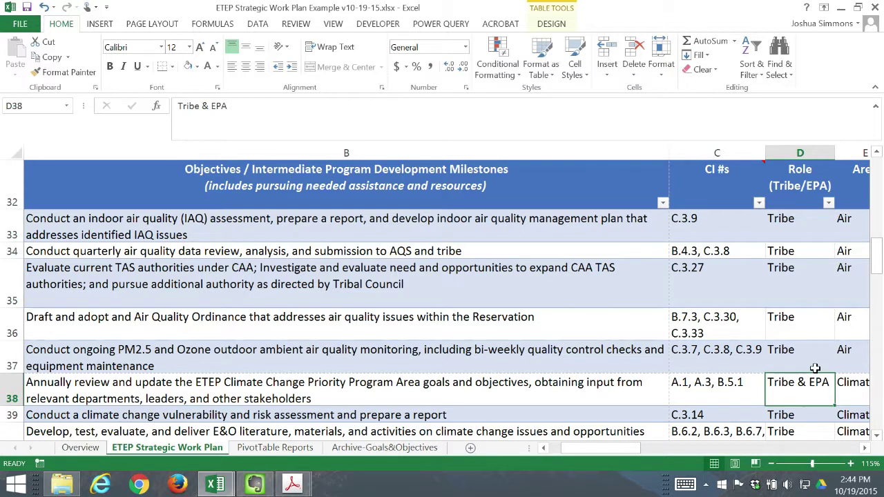
click(810, 363)
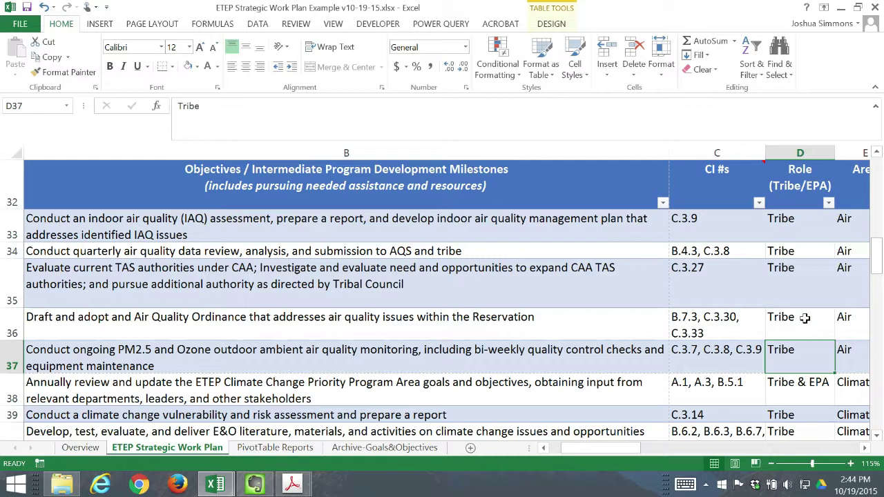
click(802, 318)
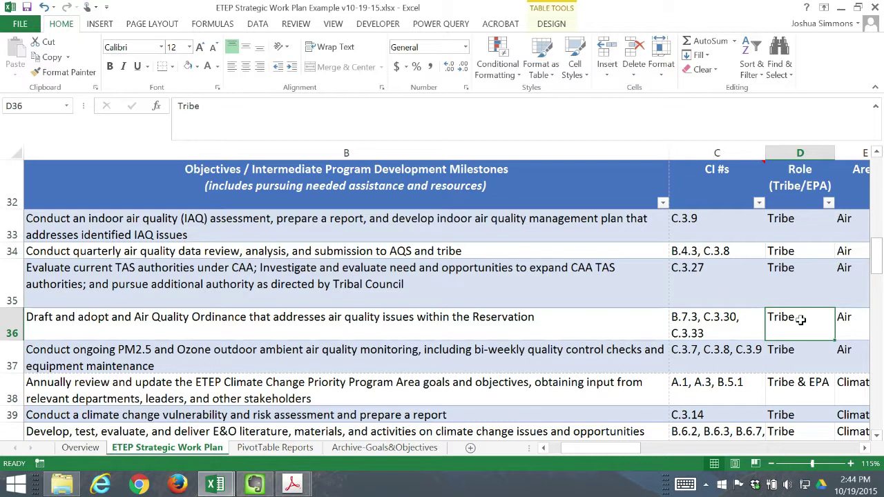
Examine the Area column of the objectives table, checking the entries for the first Air objectives
key(Right)
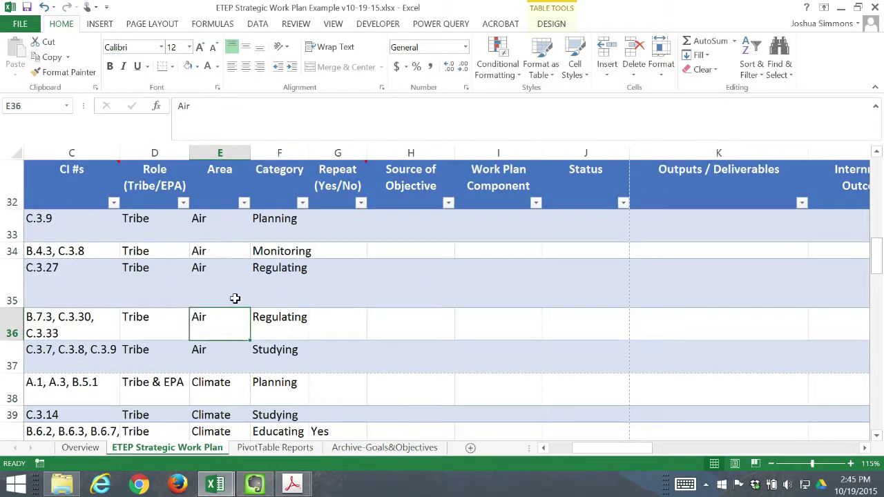
click(216, 149)
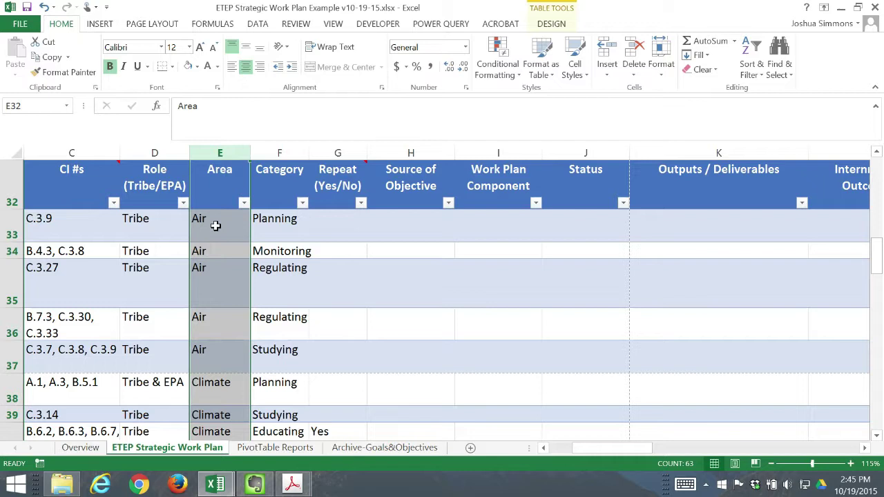
click(217, 224)
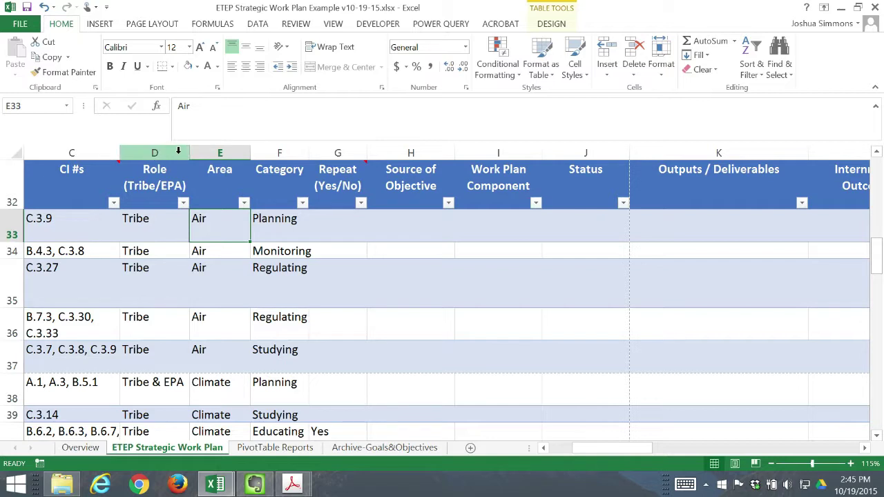
click(207, 287)
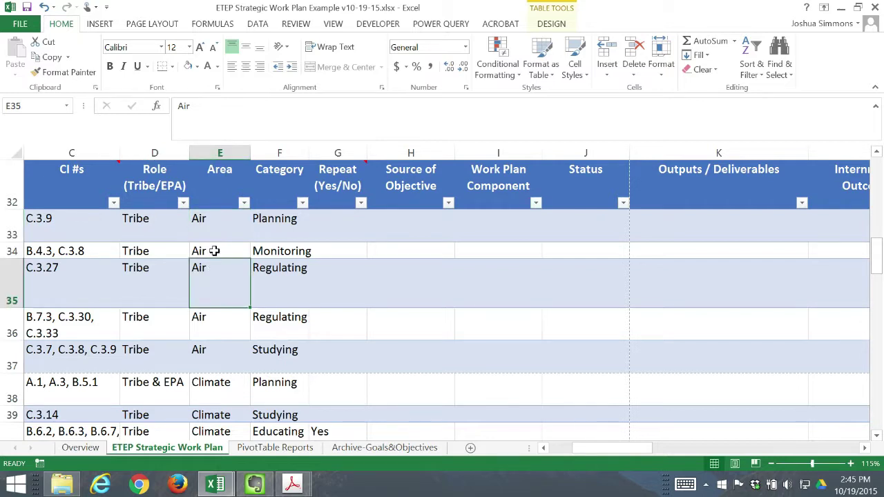
click(217, 250)
click(220, 224)
click(228, 260)
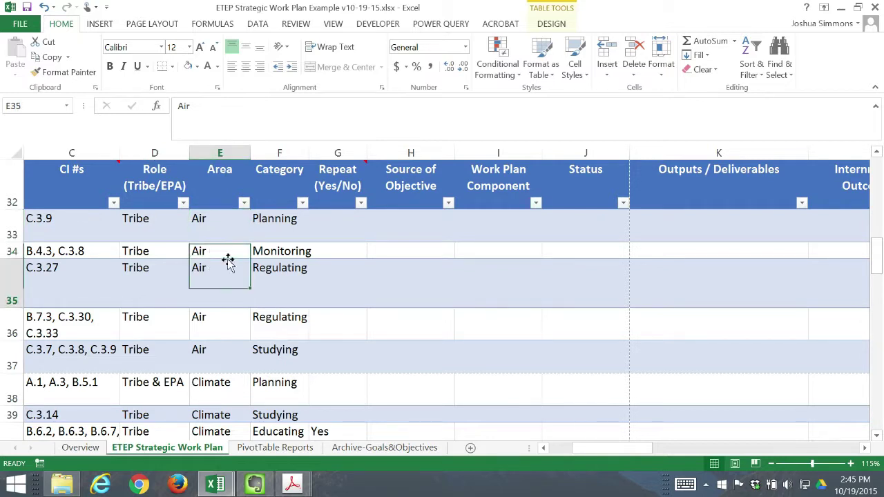
click(221, 250)
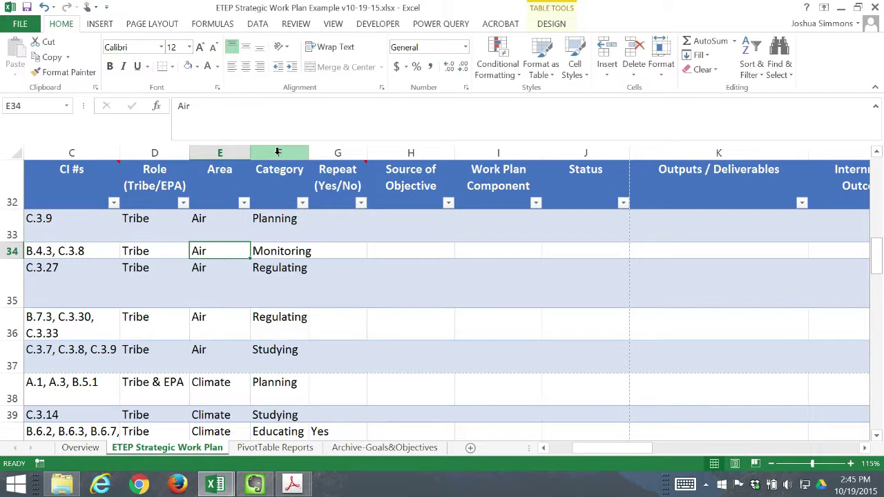
Examine the Category column of the objectives table, comparing the Planning and Monitoring entries of the first two objectives
click(277, 151)
click(270, 237)
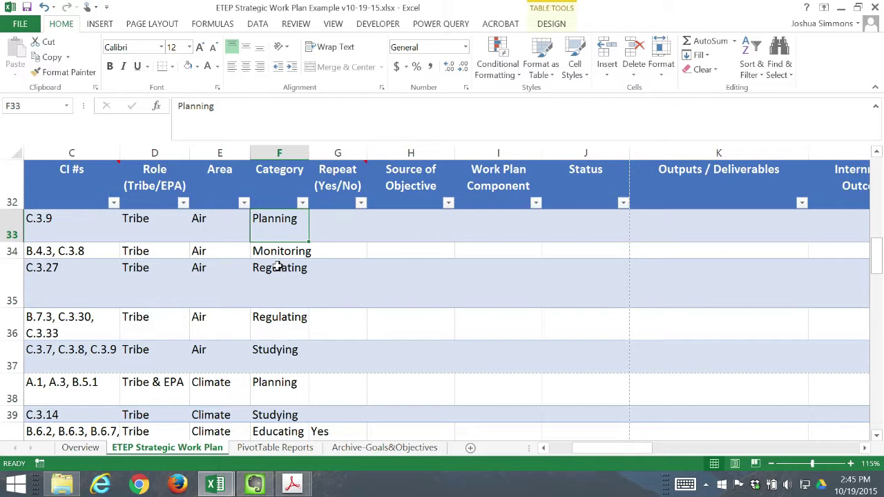
key(Down)
key(Up)
key(Down)
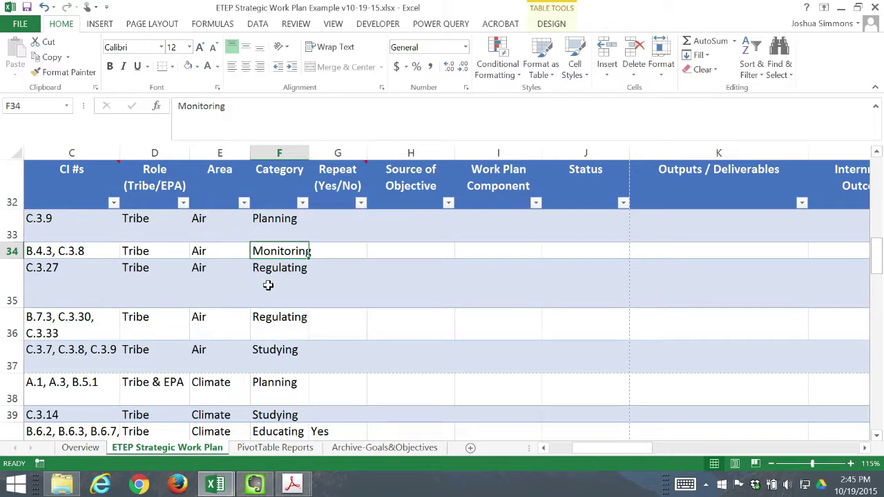
Examine the Repeat (Yes/No) column header and the first objective's cell in that column
click(347, 232)
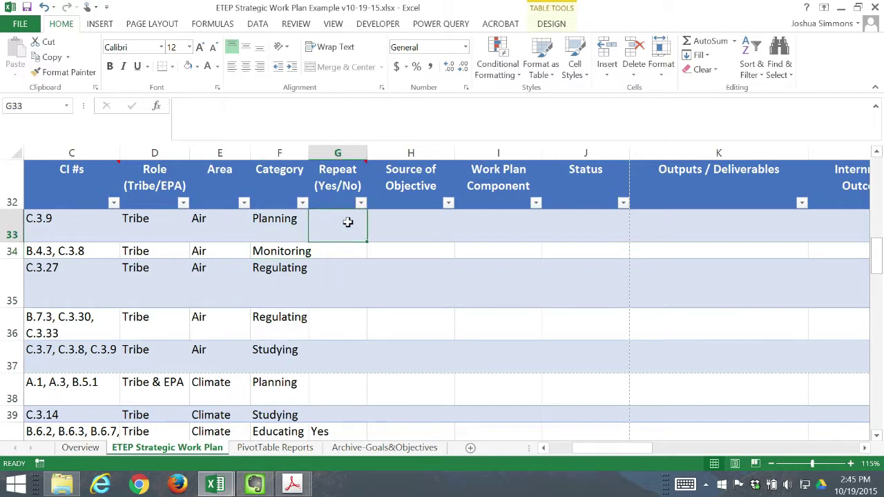
click(349, 185)
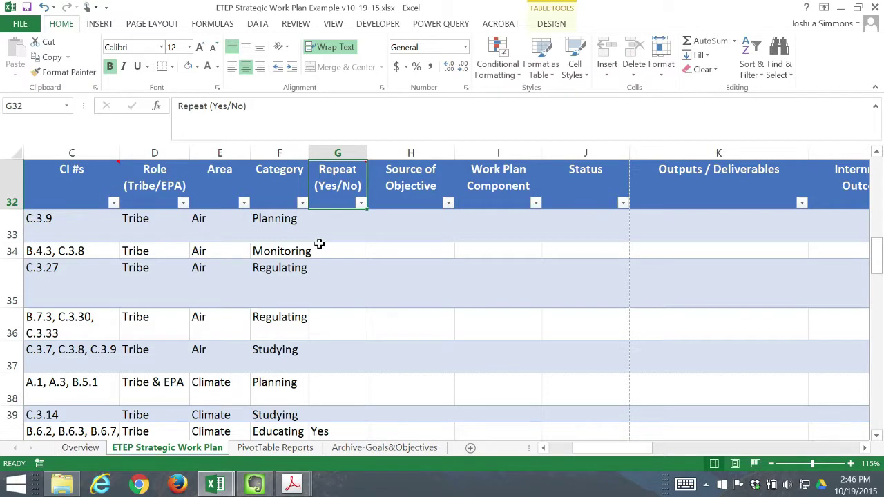
click(339, 232)
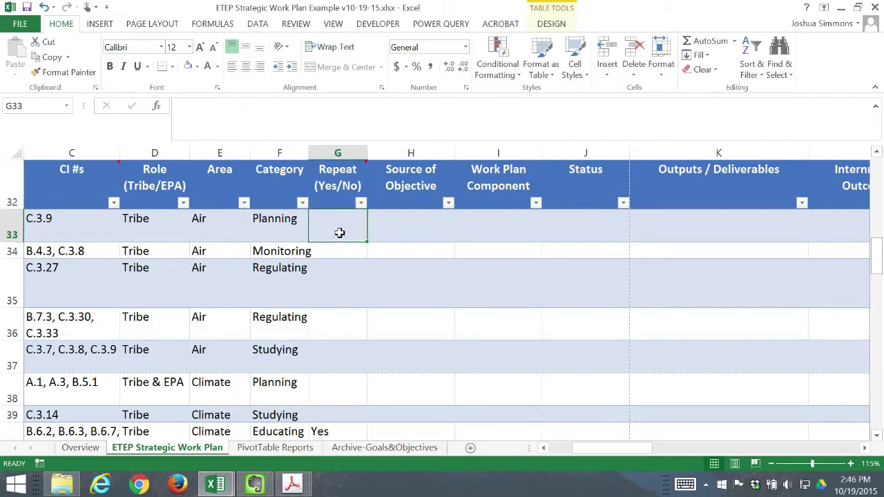
Go back to the first objective and step through the 2016 objectives to the annual review of the Climate Change Priority Program Area goals
key(Left)
key(Left)
key(Left)
key(Left)
key(Left)
key(Left)
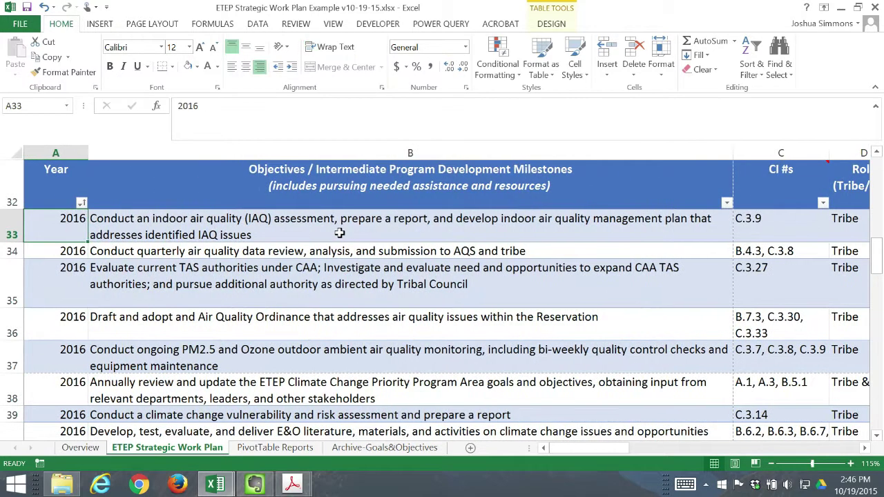
key(Right)
key(Down)
key(Down)
key(Down)
key(Down)
key(Down)
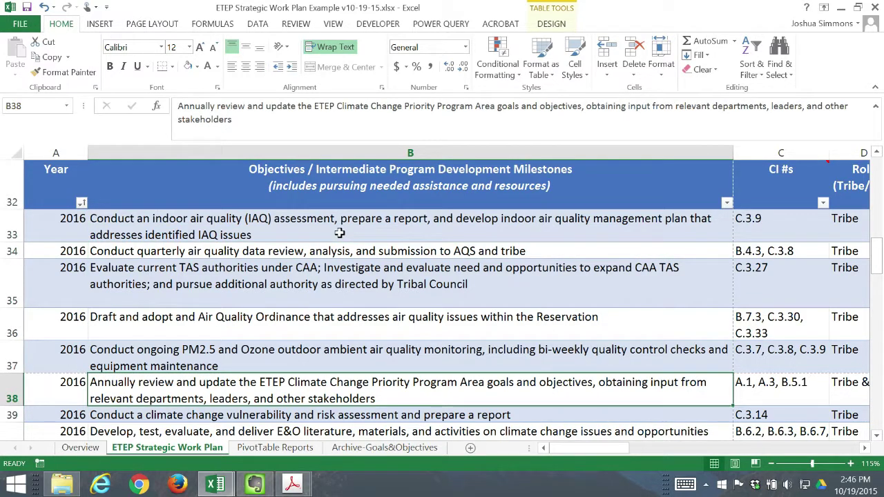
Examine the 2016 annual review objective for the Climate Change Priority Program Area, checking its whole row, year and description
click(10, 394)
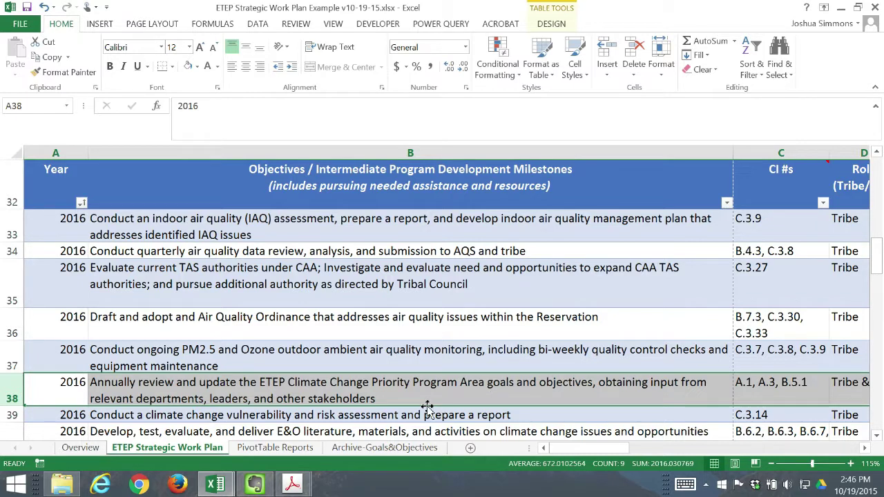
click(380, 392)
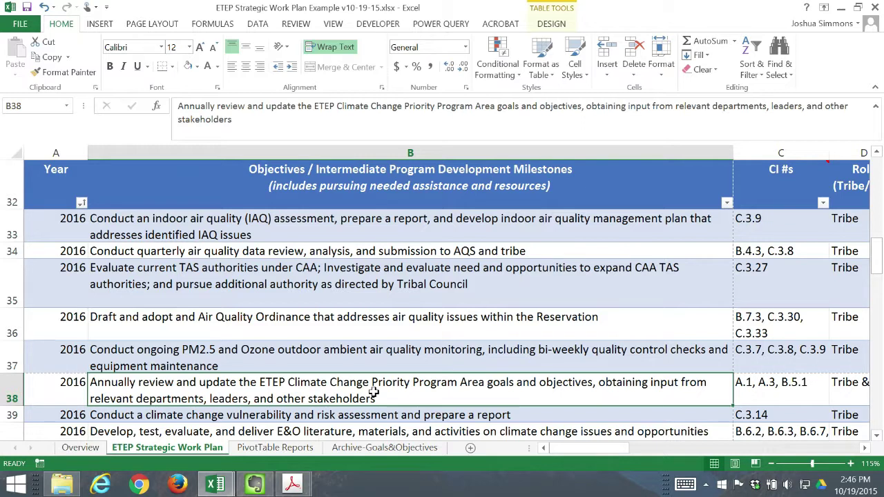
key(Left)
key(Right)
click(66, 389)
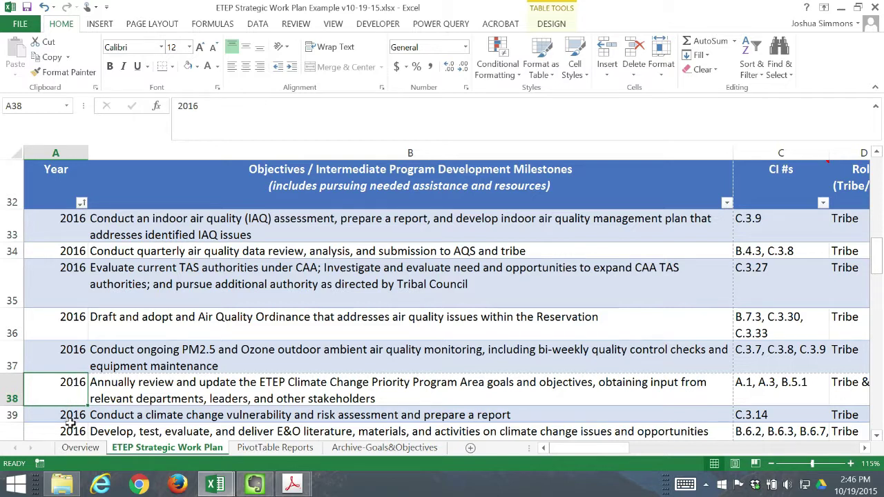
click(142, 390)
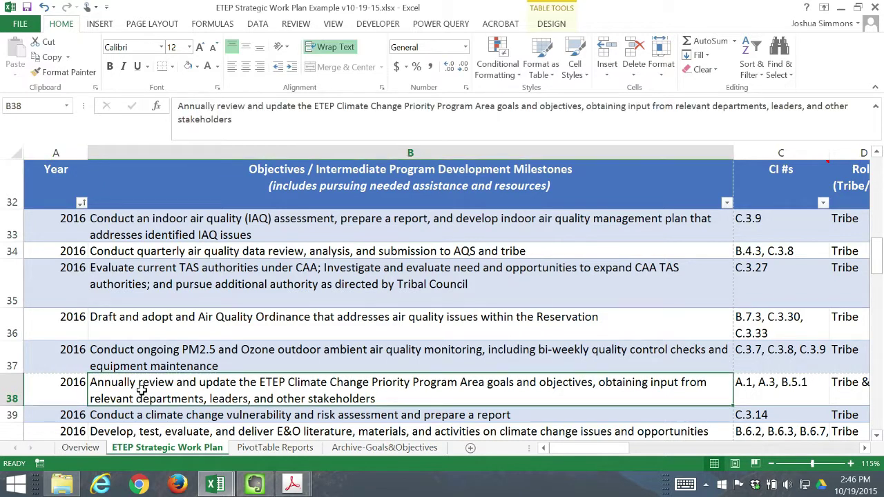
Look across the row of the 2016 Climate Change annual review objective and check its Repeat (Yes/No) cell
key(Right)
key(Right)
key(Right)
key(Right)
key(Right)
key(Right)
key(Right)
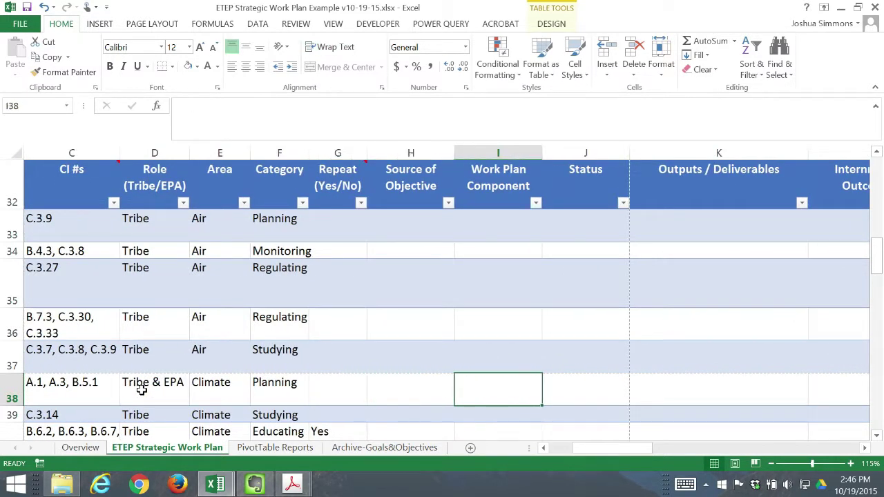
key(Left)
key(Left)
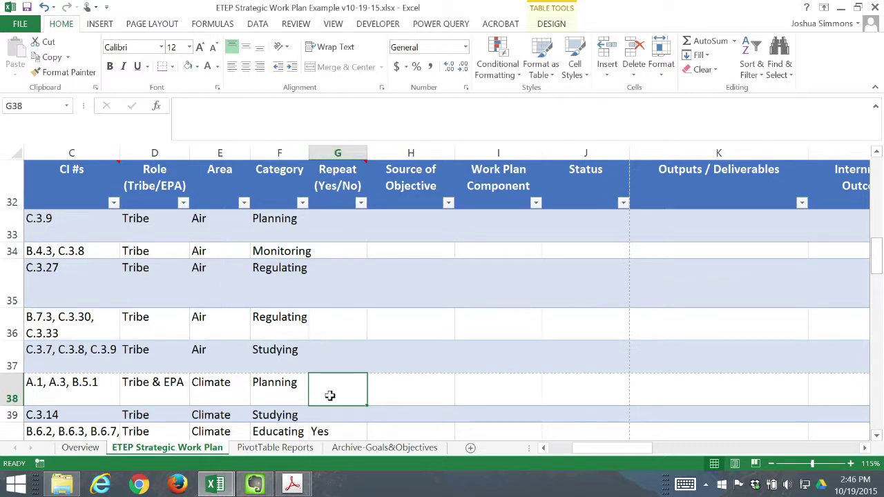
Review the 2016 Climate Change annual review objective from its Year through CI #s, Role, Area and Category to Repeat (Yes/No)
key(Left)
key(Left)
key(Left)
key(Left)
key(Left)
key(Left)
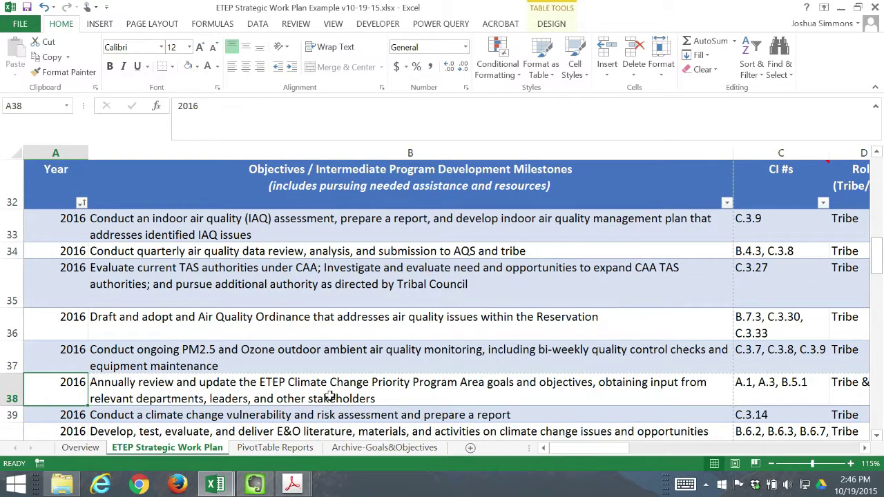
key(Right)
key(Right)
key(Right)
key(Left)
key(Right)
key(Right)
key(Left)
key(Right)
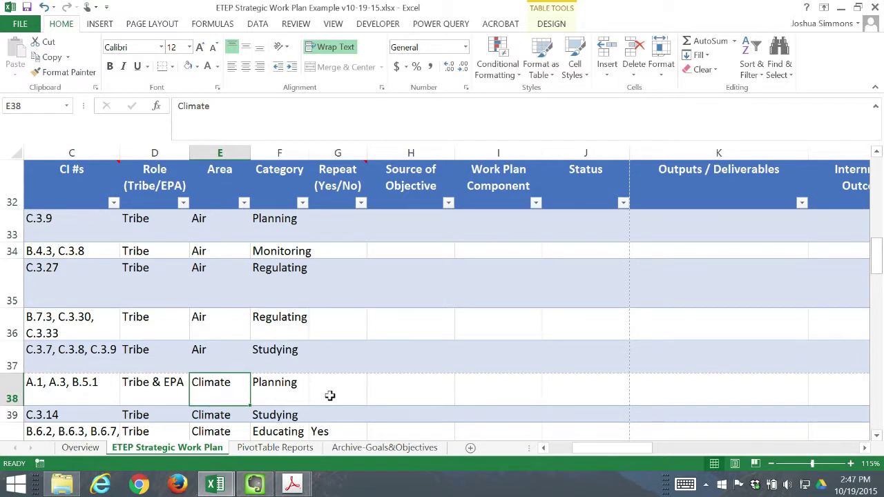
key(Right)
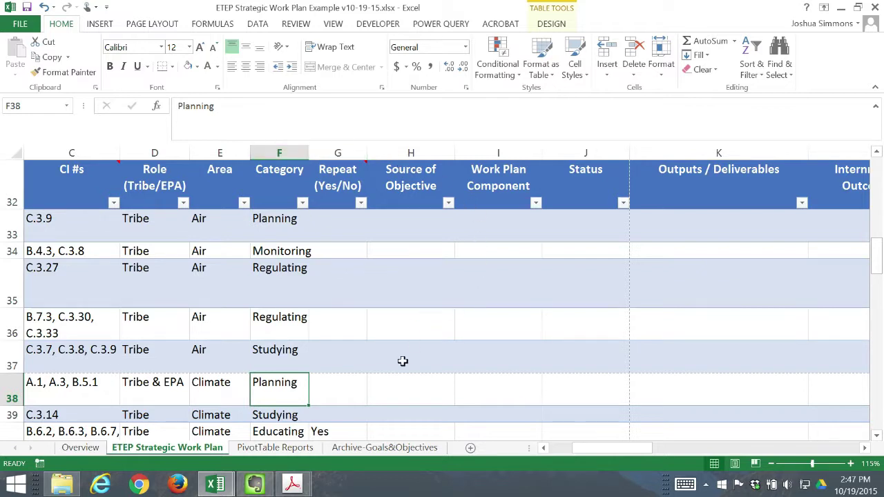
click(333, 398)
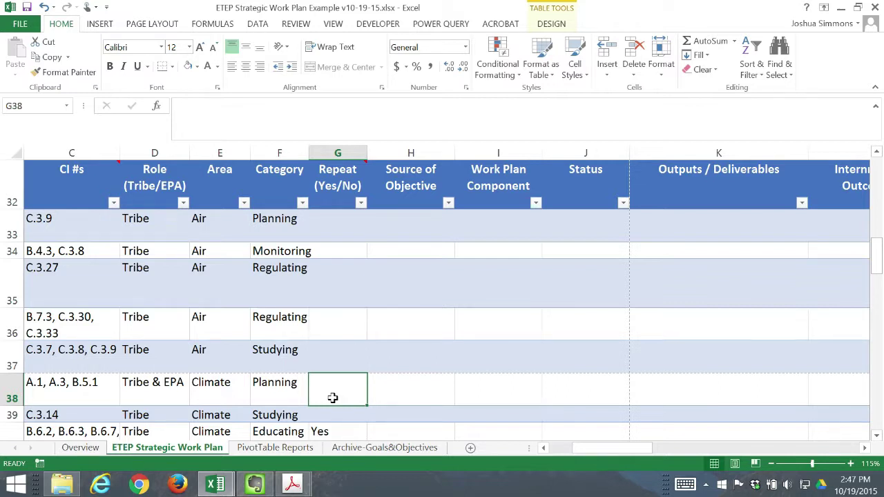
Compare the description of the 2016 Climate Change annual review objective with its Category entry, finishing on the description
key(Left)
key(Left)
key(Left)
key(Left)
key(Left)
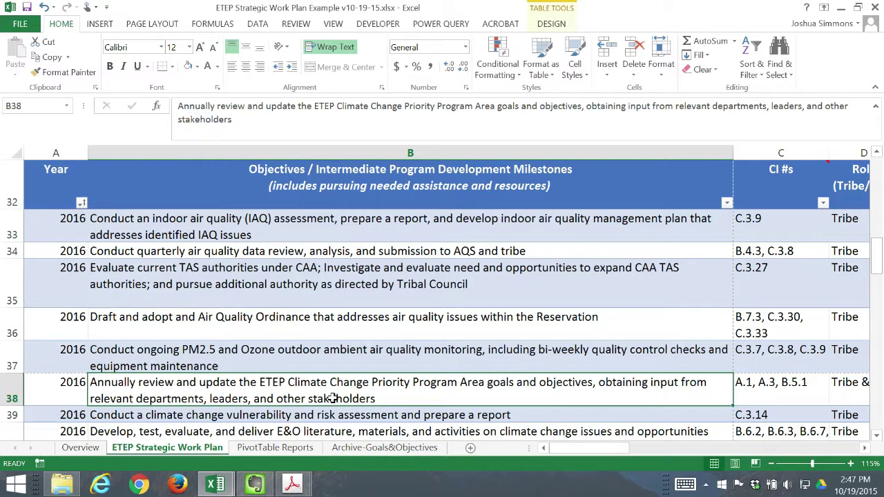
key(Right)
key(Right)
key(Right)
key(Right)
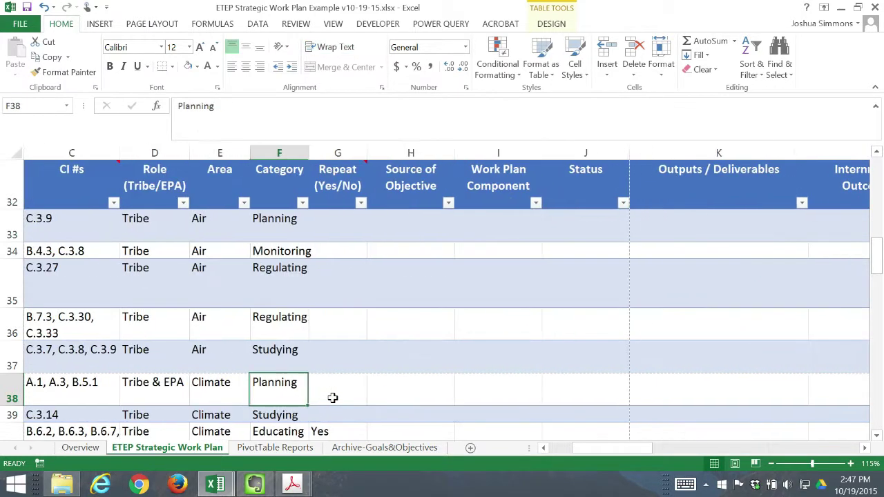
key(Left)
key(Left)
key(Left)
key(Left)
key(Left)
key(Right)
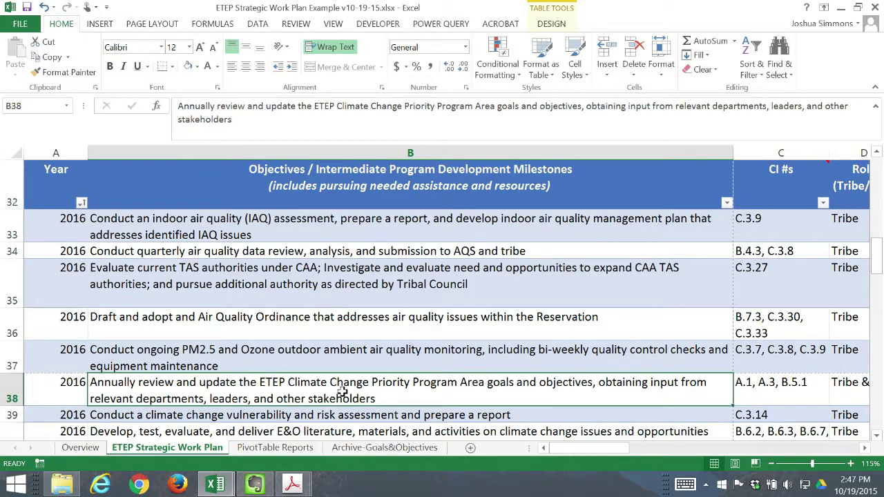
Check the Repeat (Yes/No) entry and description of the 2016 climate change E&O literature, materials and activities objective
key(Right)
key(Right)
key(Right)
key(Right)
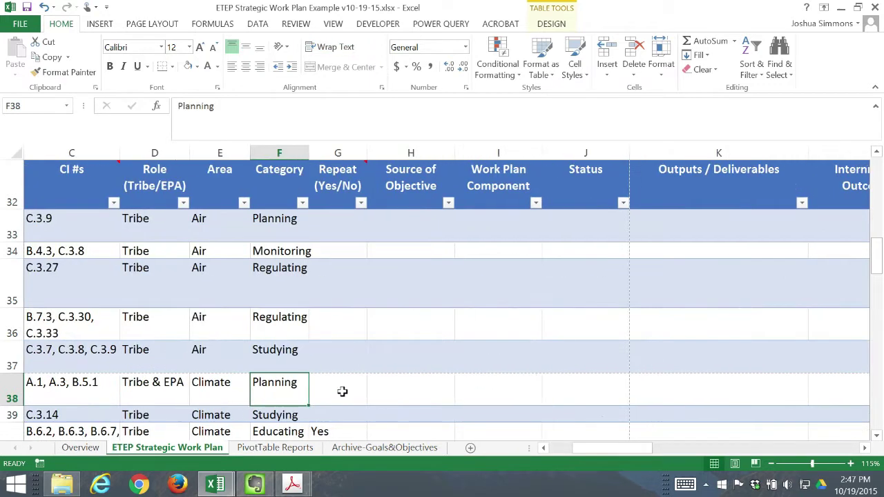
key(Right)
key(Down)
key(Down)
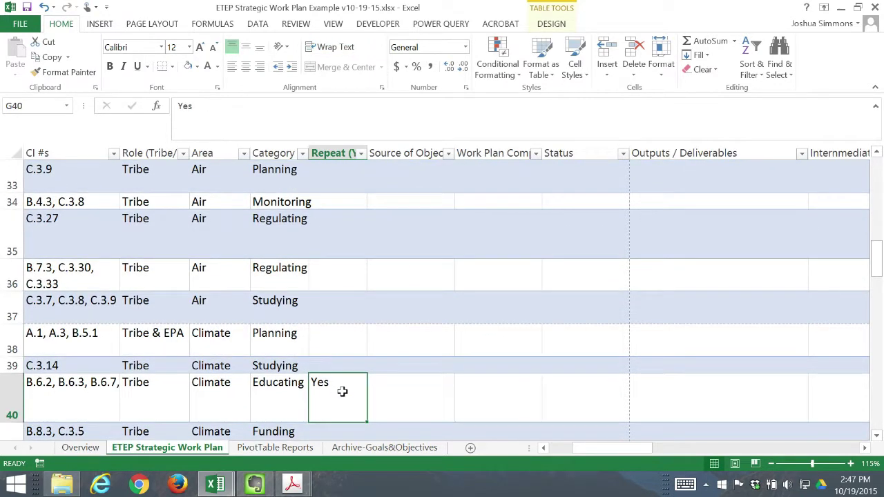
drag(612, 448, 565, 442)
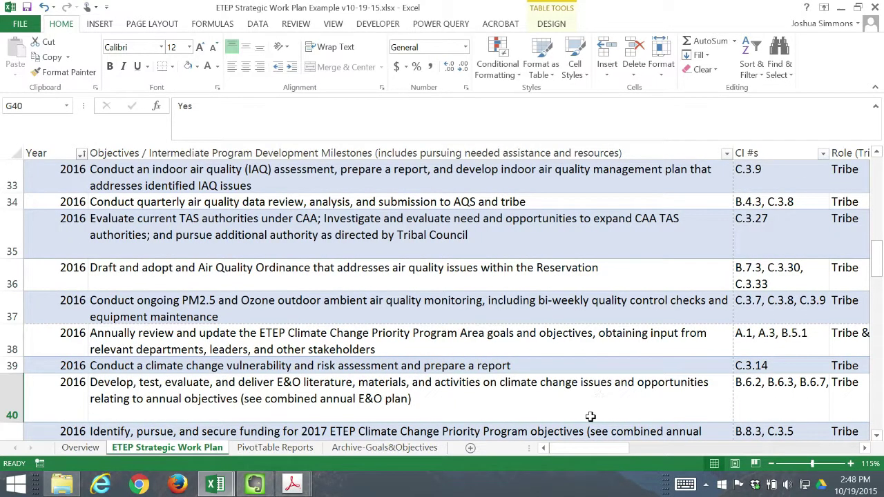
Find the 2017 annual review objective for the Climate Change Priority Program Area and check its Repeat (Yes/No) and Category entries
scroll(590, 417, down, 5)
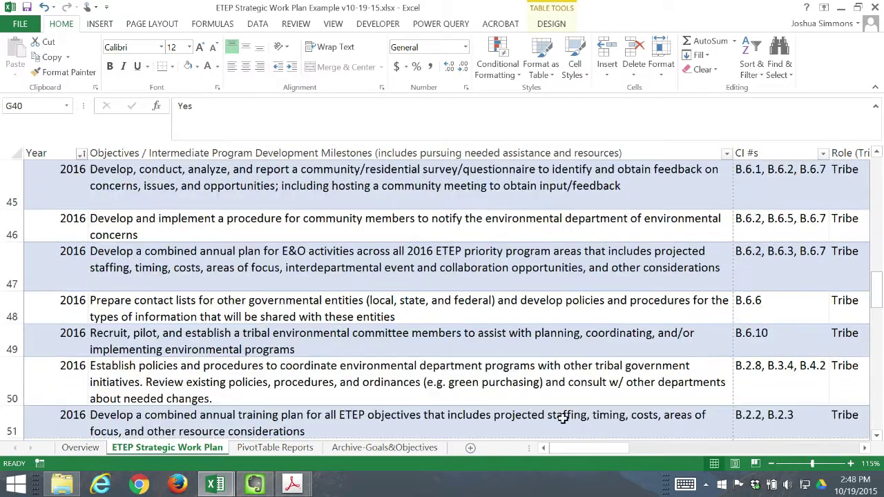
scroll(511, 415, down, 4)
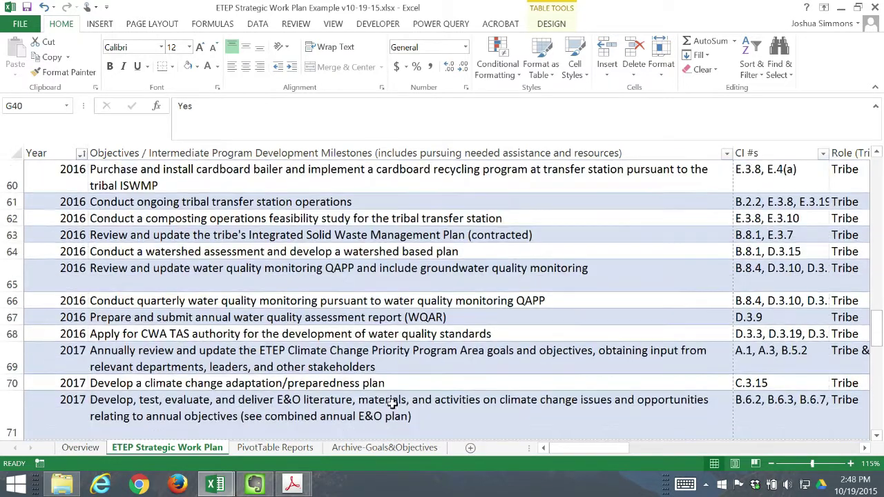
click(286, 348)
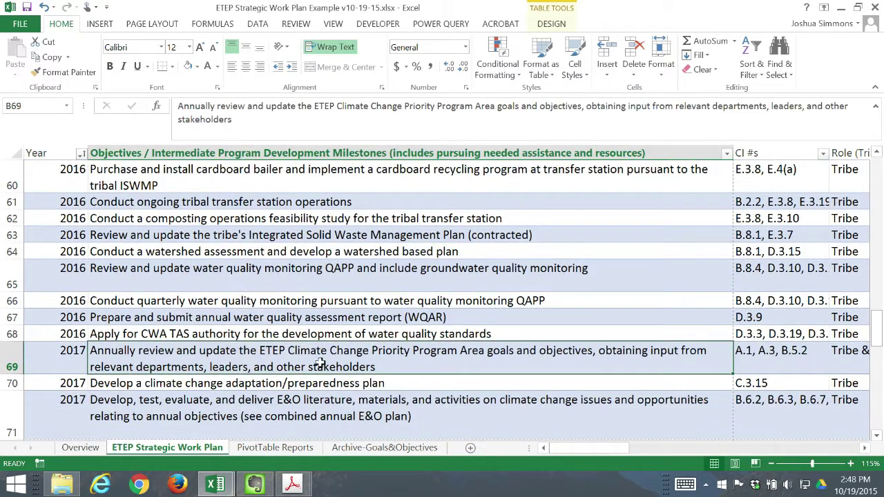
key(Right)
key(Right)
key(Right)
key(Right)
key(Right)
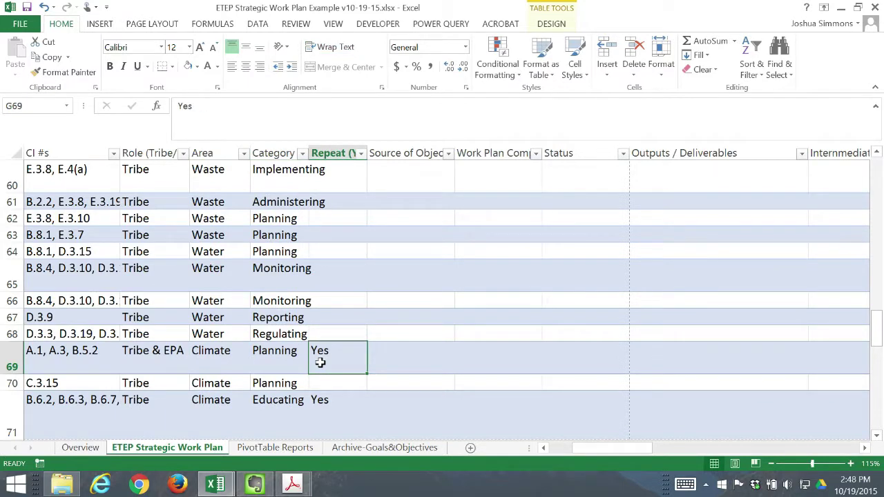
key(Left)
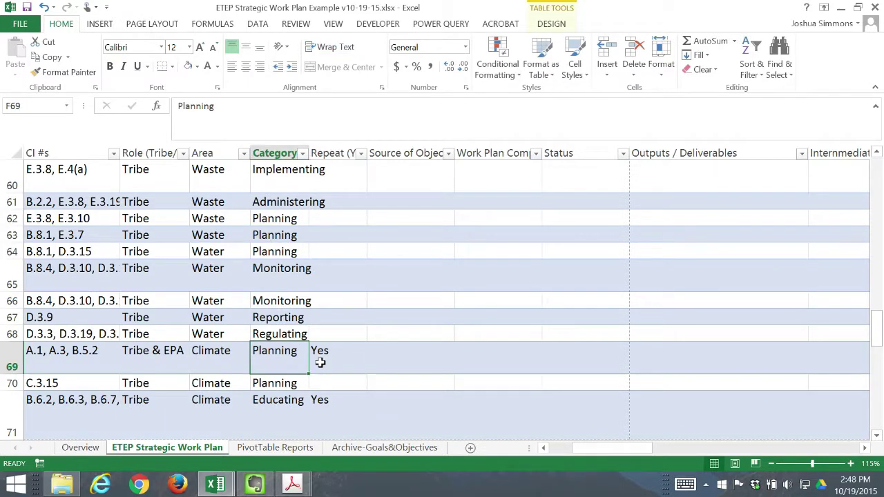
Enter "FY15-16 GAP Work Plan" as the Source of Objective for the first 2016 objective, the indoor air quality assessment
scroll(324, 359, up, 10)
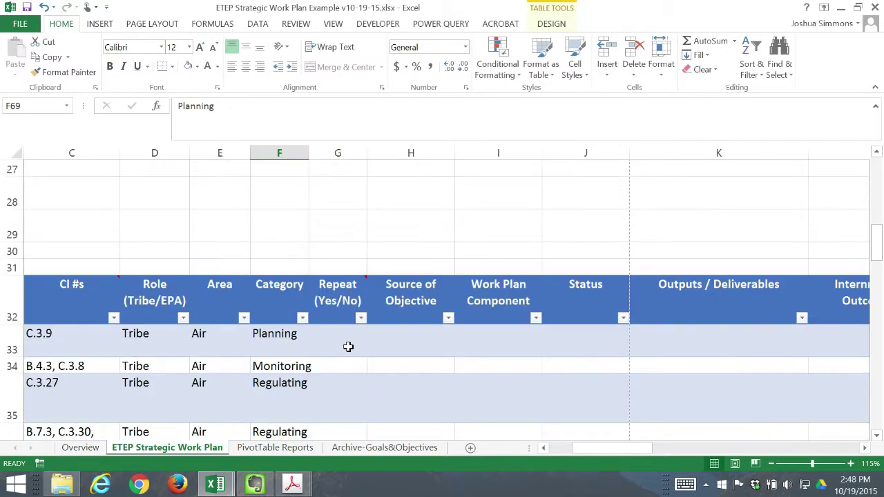
click(423, 303)
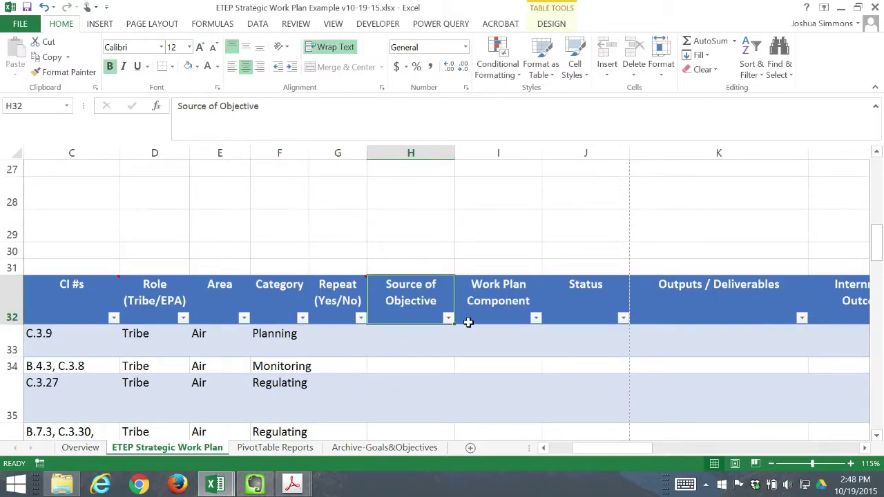
click(409, 344)
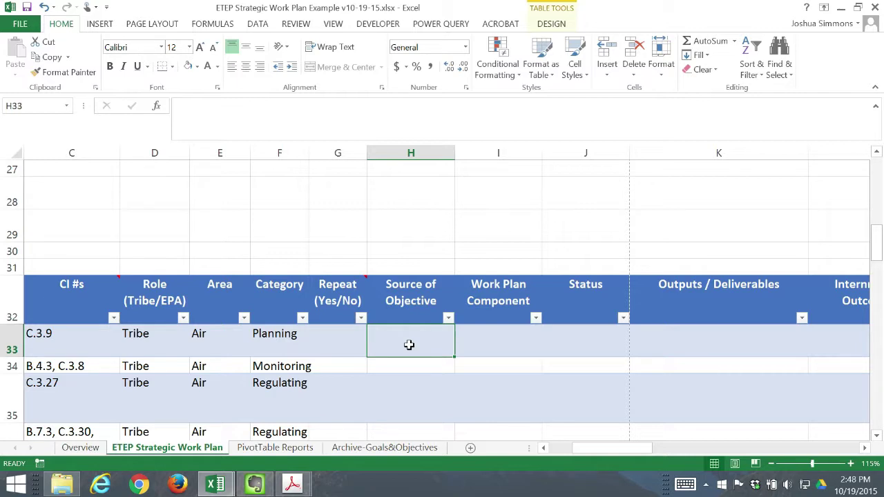
double_click(409, 344)
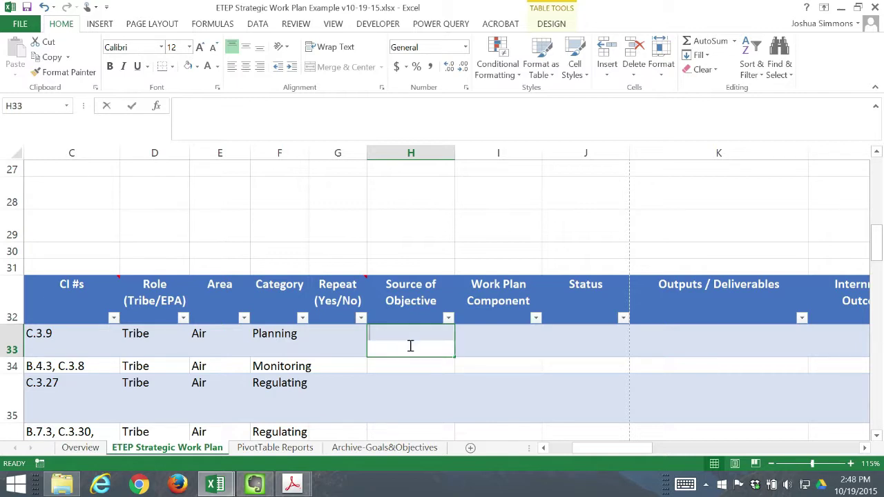
text(FY15-16)
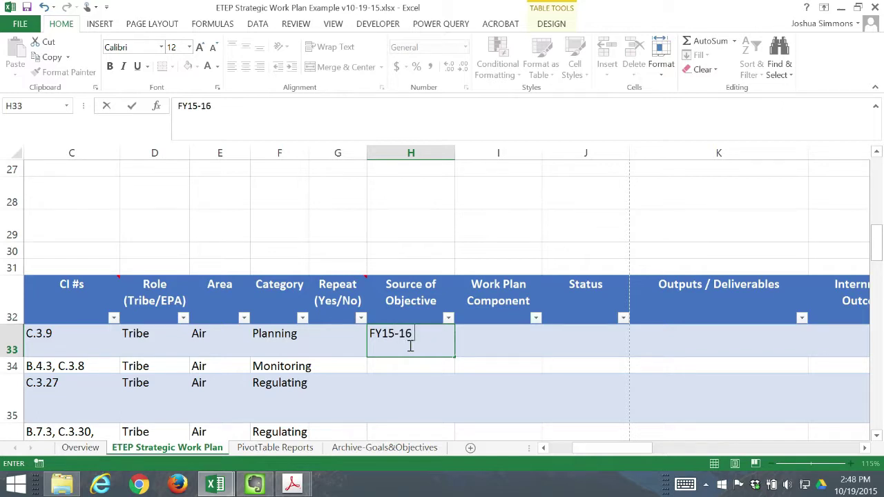
text( GAP Work Plan)
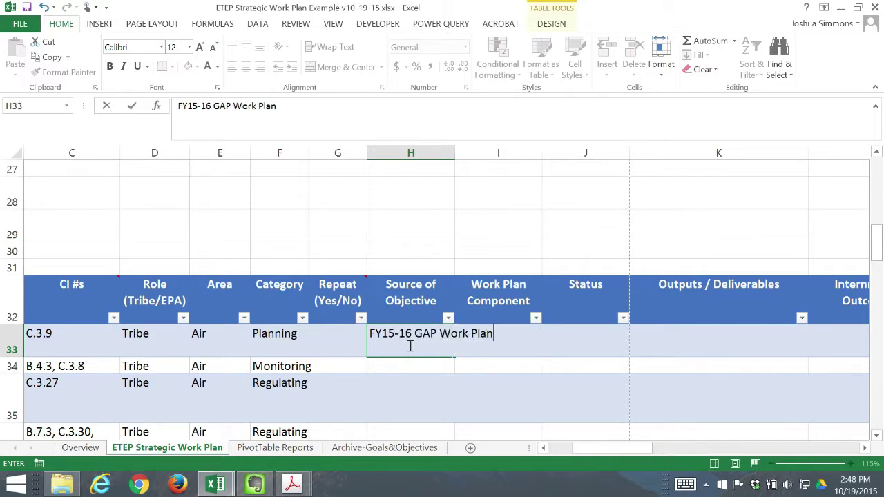
key(Return)
Set the Status of the first 2016 objective to "Funded"
key(Up)
key(Right)
key(Left)
key(Right)
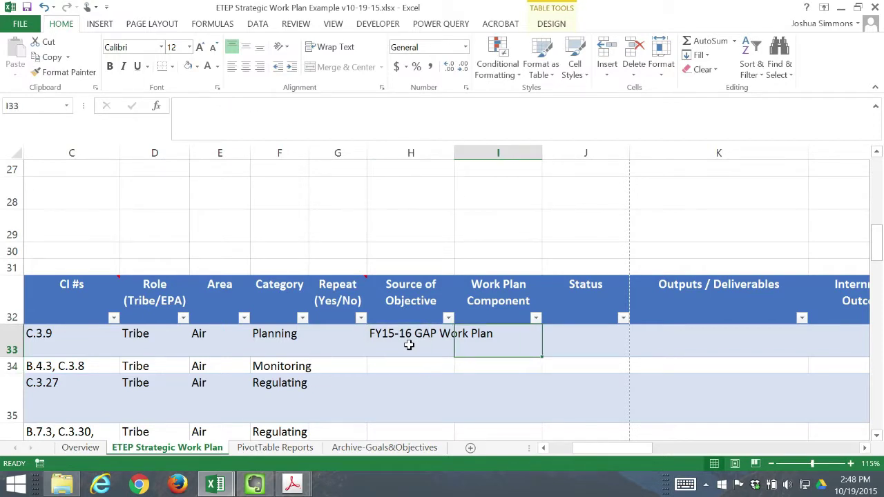
key(Right)
key(Left)
key(Right)
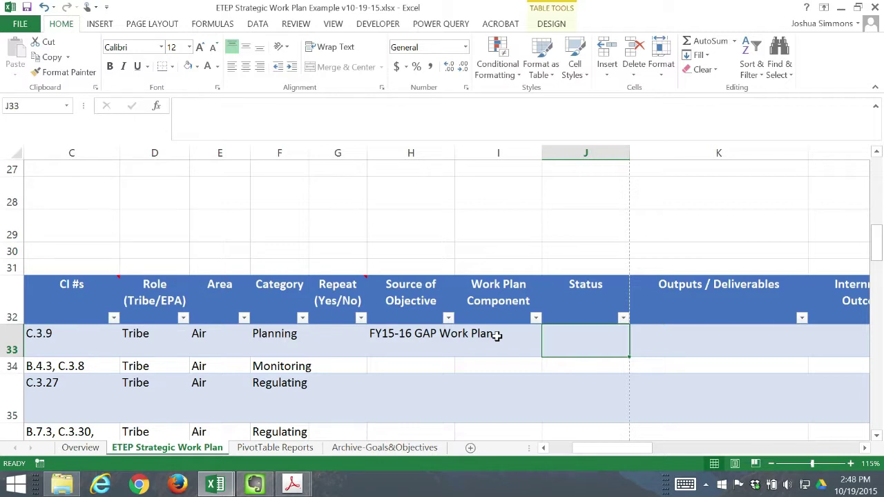
text(Funded)
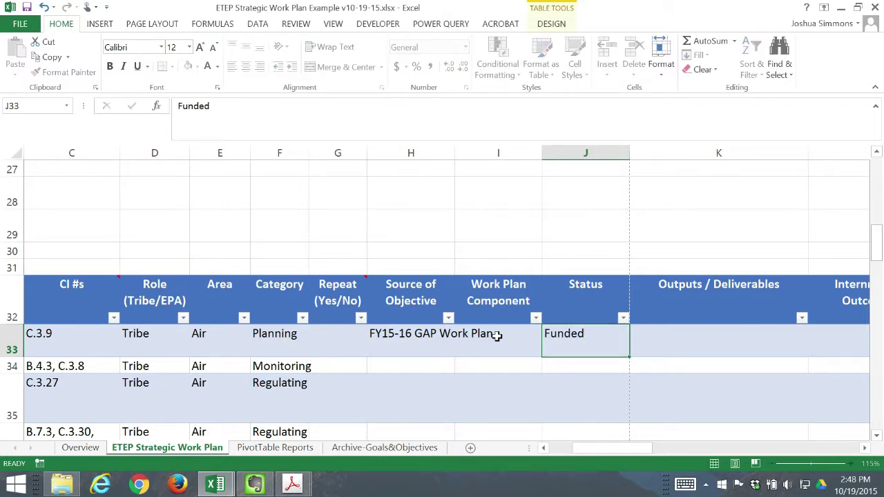
key(Return)
Clear the Source of Objective, Work Plan Component and Status cells of the first 2016 objective
key(Up)
key(Right)
key(Left)
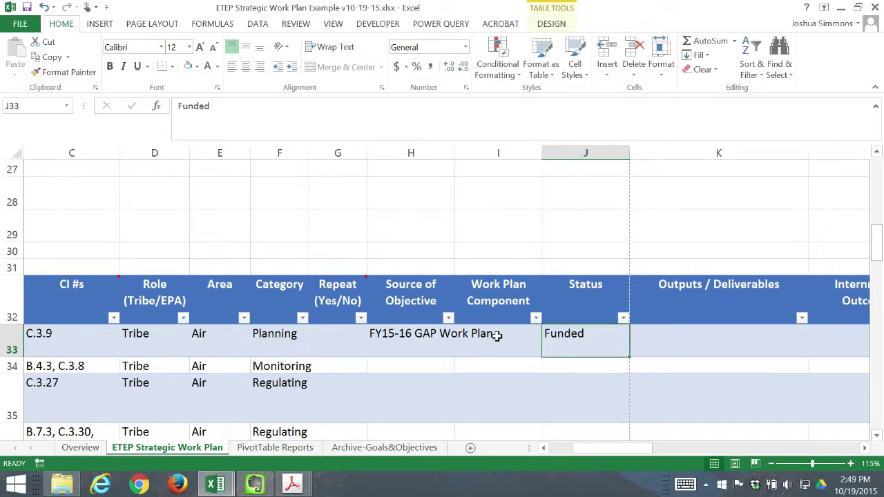
key(Right)
key(Left)
key(shift+Left)
key(shift+Left)
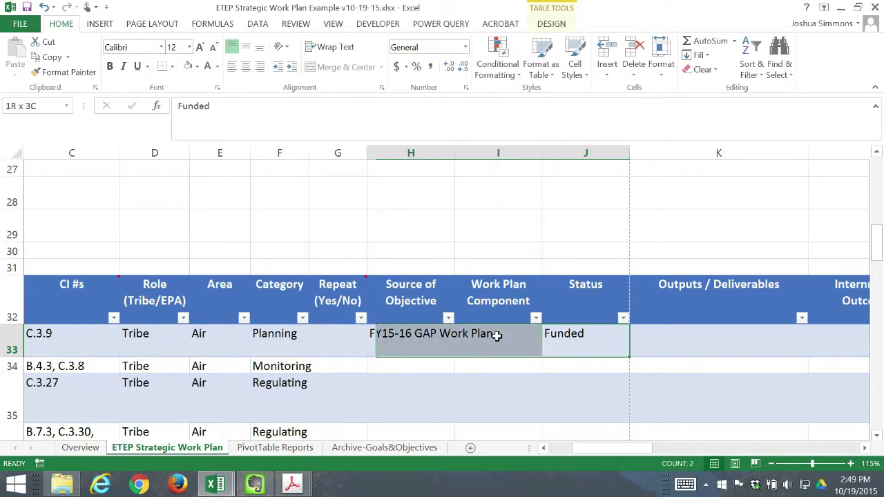
key(Delete)
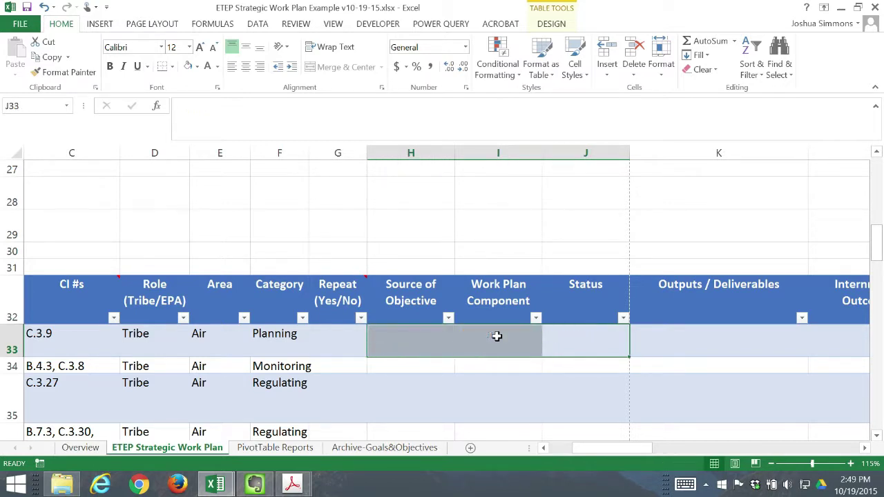
Examine the Outputs / Deliverables column, checking the first objective's cell and the column header
key(Right)
key(Right)
key(Left)
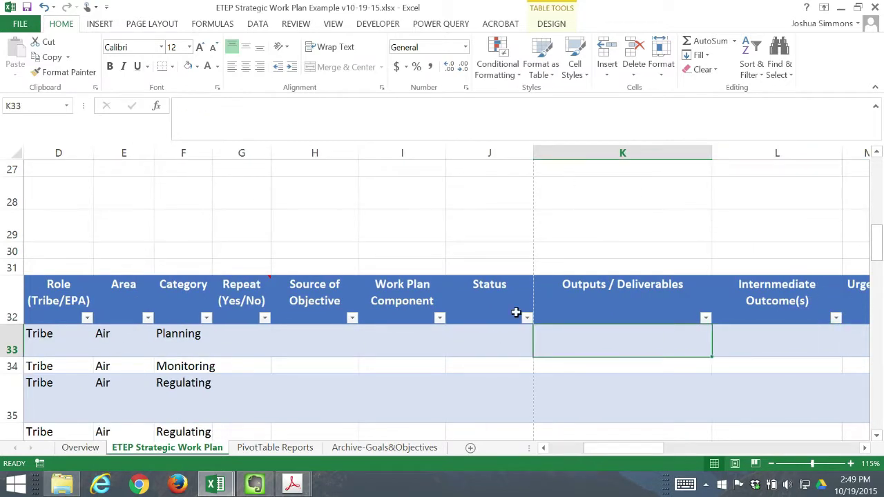
click(620, 295)
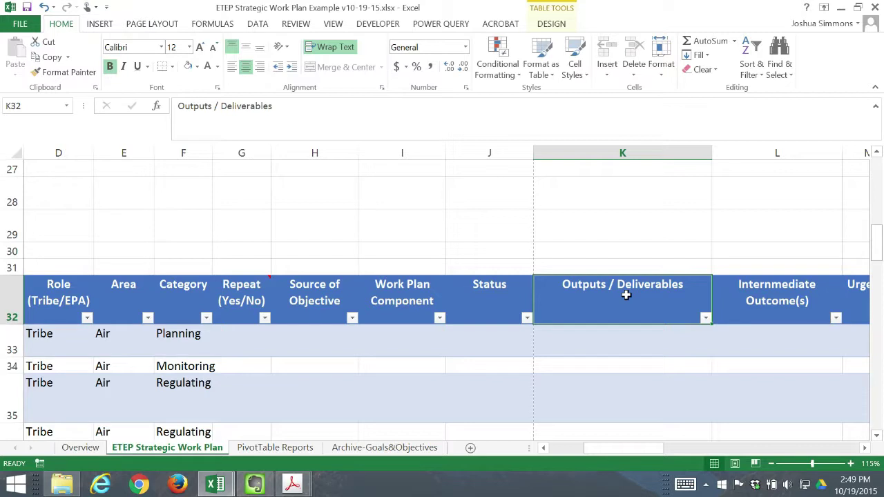
Review the first 2016 objective's row, from its Outputs / Deliverables cell back to its year and objective text
key(Down)
key(Left)
key(Left)
key(Left)
key(Left)
key(Right)
key(Right)
key(Right)
key(Right)
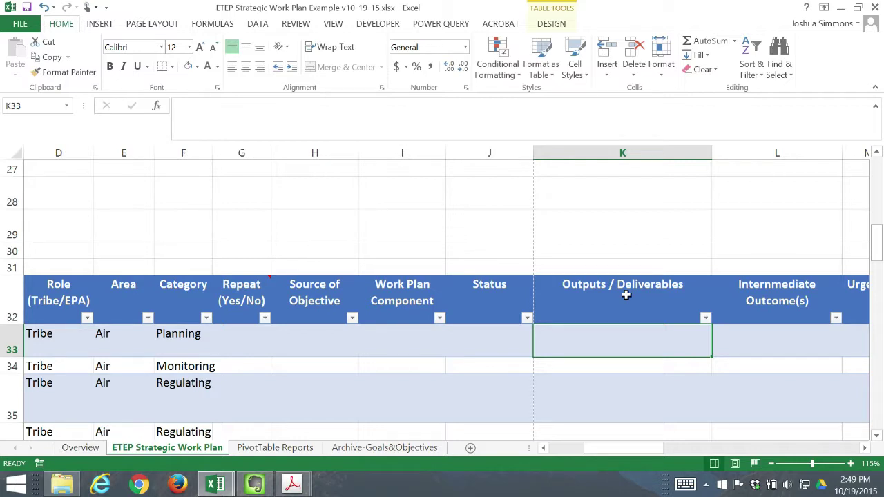
key(Left)
key(Left)
key(Home)
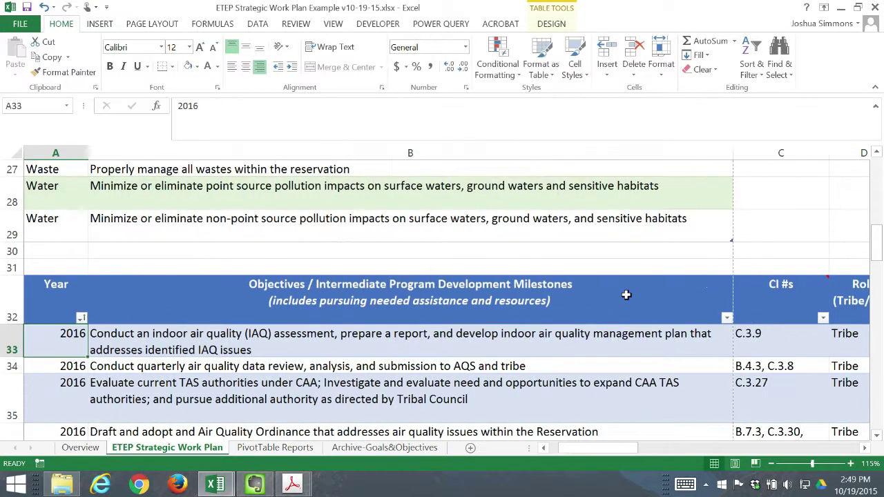
key(Right)
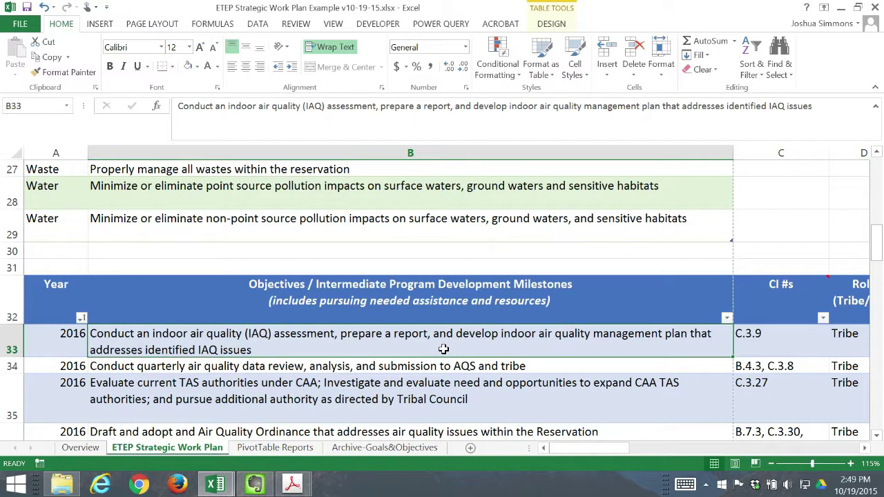
Enter "IAQ assessment report; IAQ management plan" as the Outputs / Deliverables of the first 2016 objective
key(Right)
key(Right)
key(Right)
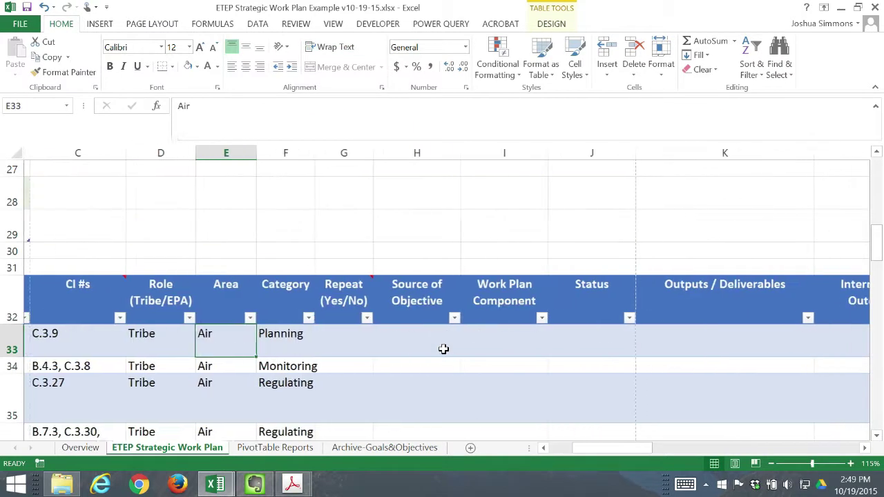
key(Right)
key(Right)
key(Right)
key(Right)
key(Right)
key(Right)
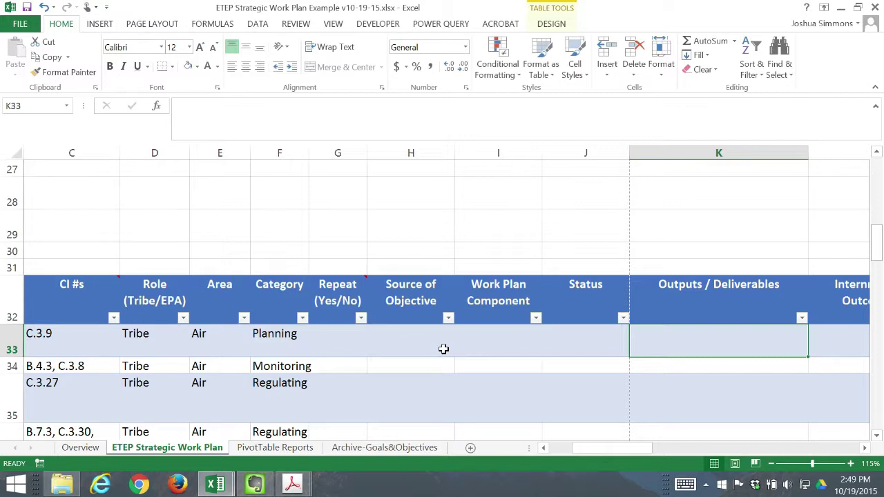
text(IAQ )
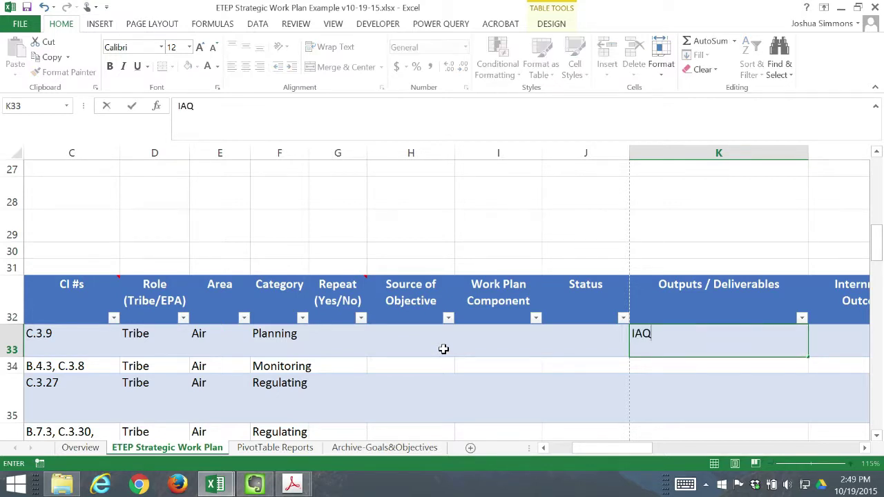
text(assessment report)
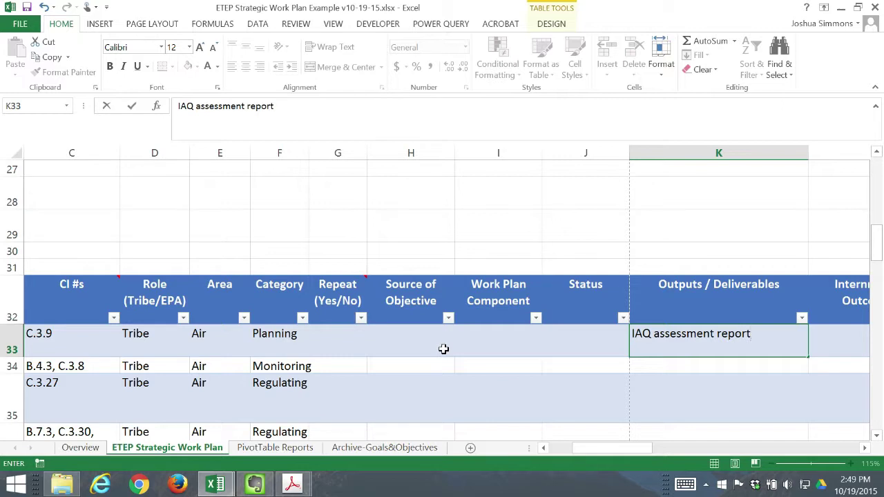
text(; IAQ managem)
text(ent pln)
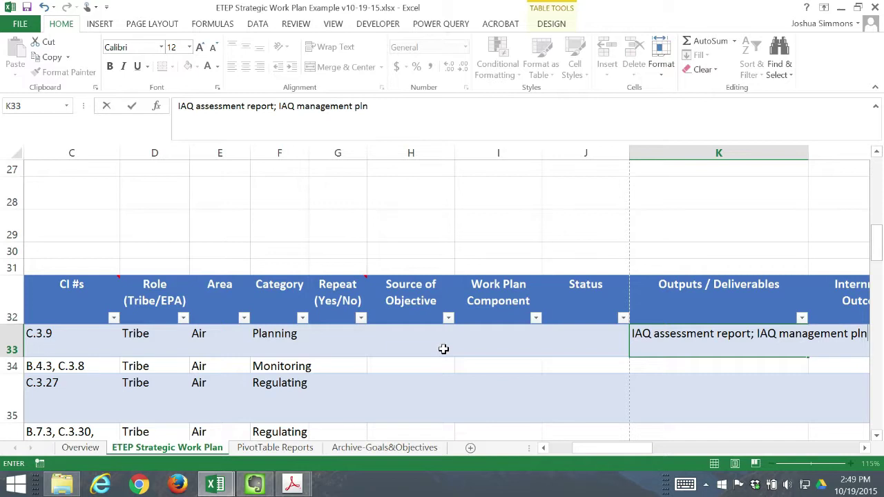
key(BackSpace)
text(an)
key(Return)
key(Up)
scroll(443, 349, right, 1)
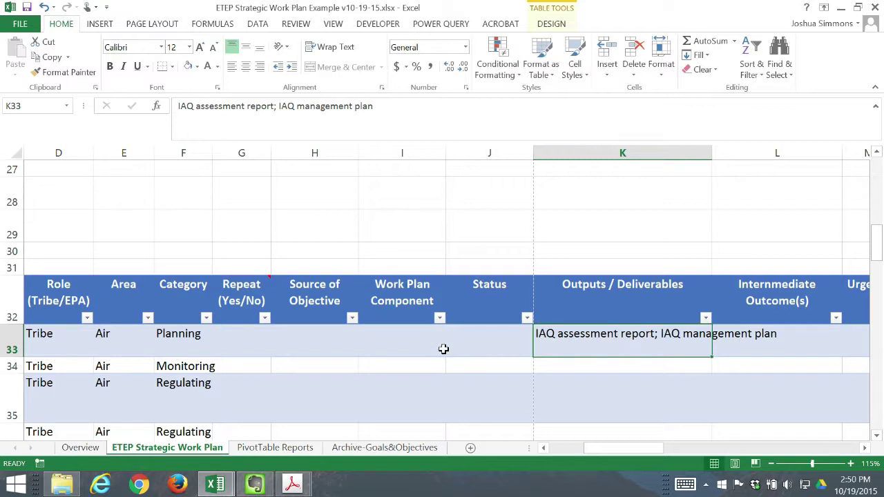
Correct the misspelled header of the column after Outputs / Deliverables to "Intermediate Outcome(s)"
key(Right)
key(Left)
key(Right)
key(Left)
key(Right)
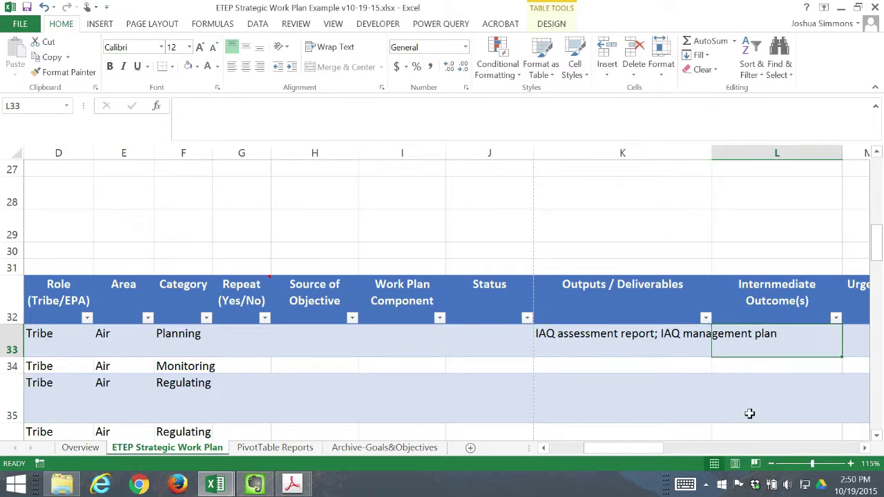
drag(622, 452, 635, 453)
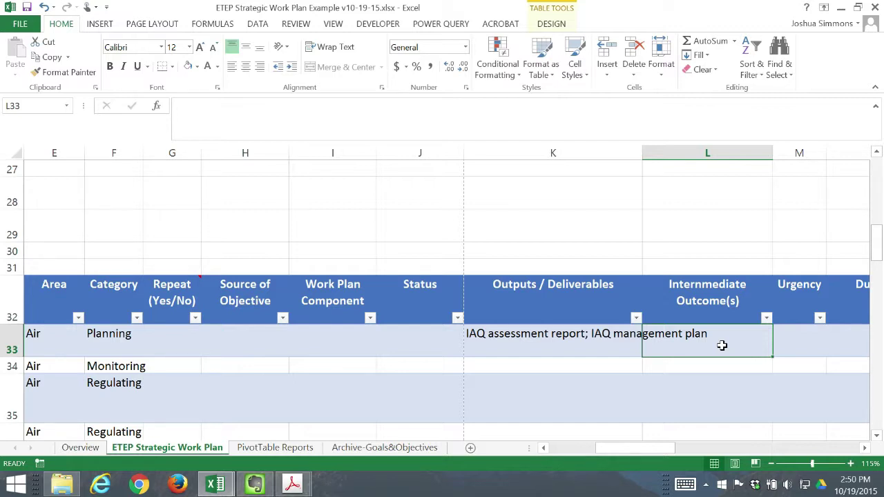
key(Up)
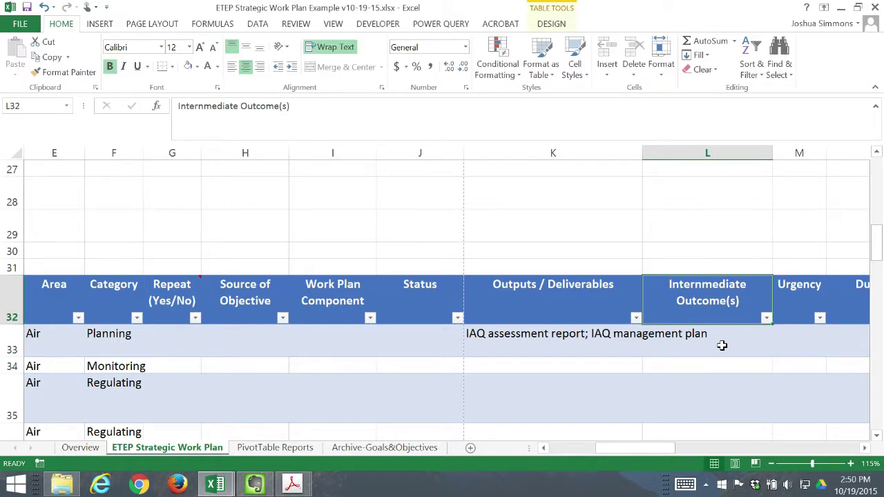
click(694, 283)
click(696, 283)
click(696, 283)
click(676, 291)
click(207, 104)
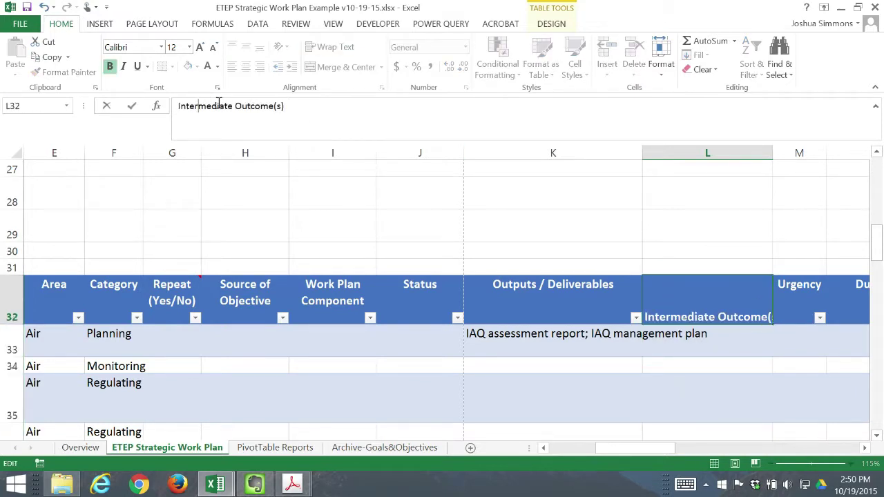
key(Return)
Examine the Urgency and Due Date columns, checking their headers and the first objective's cells
key(Tab)
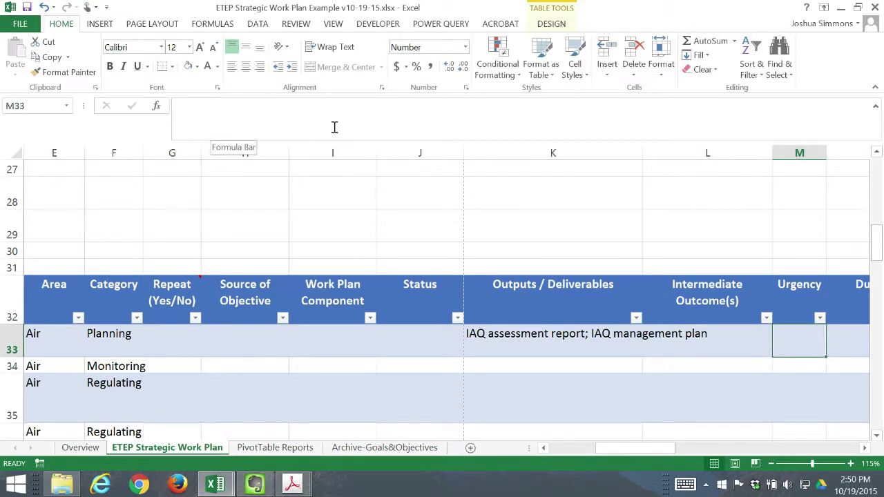
key(Tab)
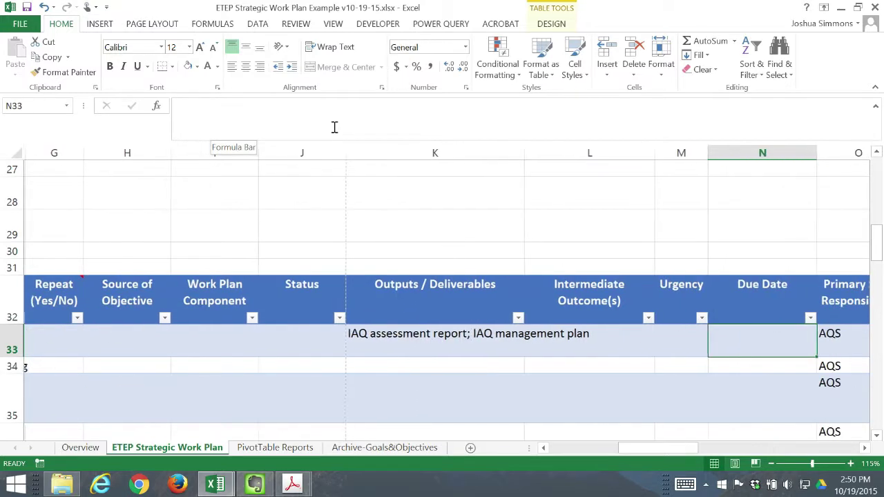
key(Up)
key(Left)
key(Down)
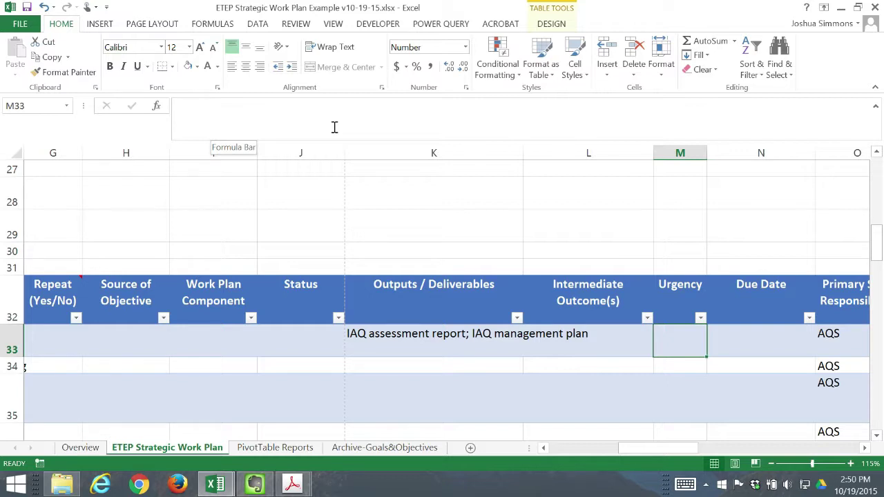
key(Right)
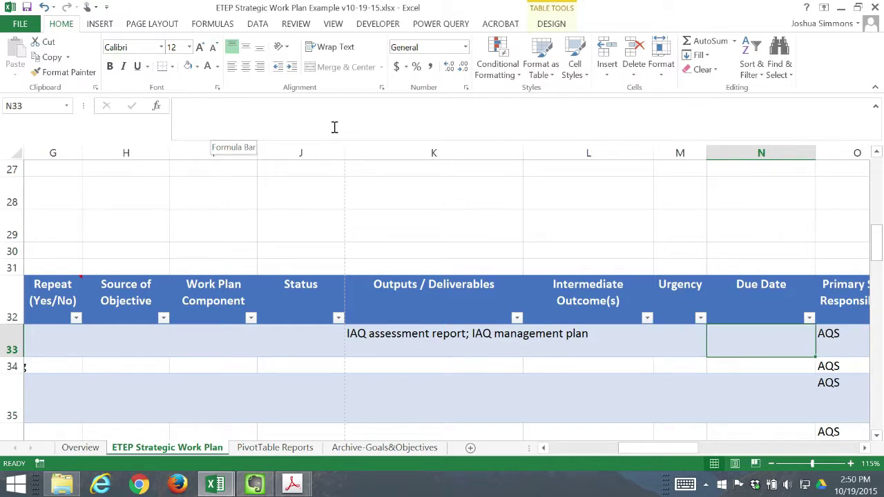
key(Up)
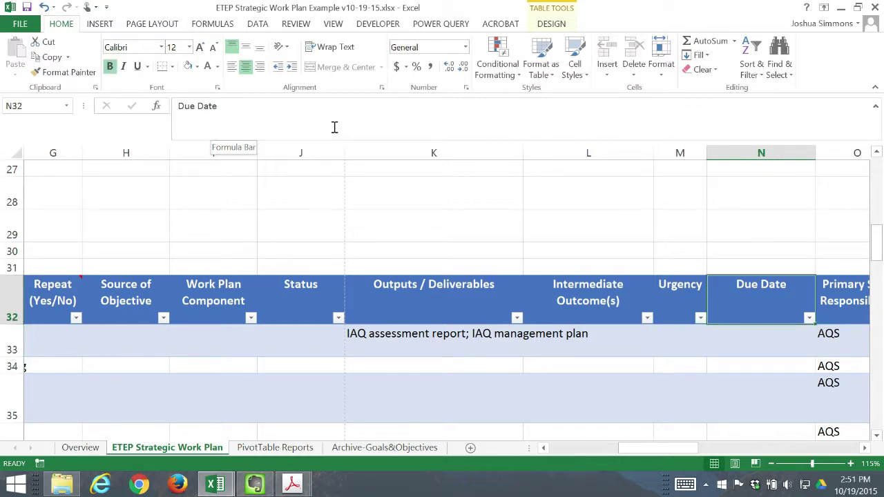
key(Down)
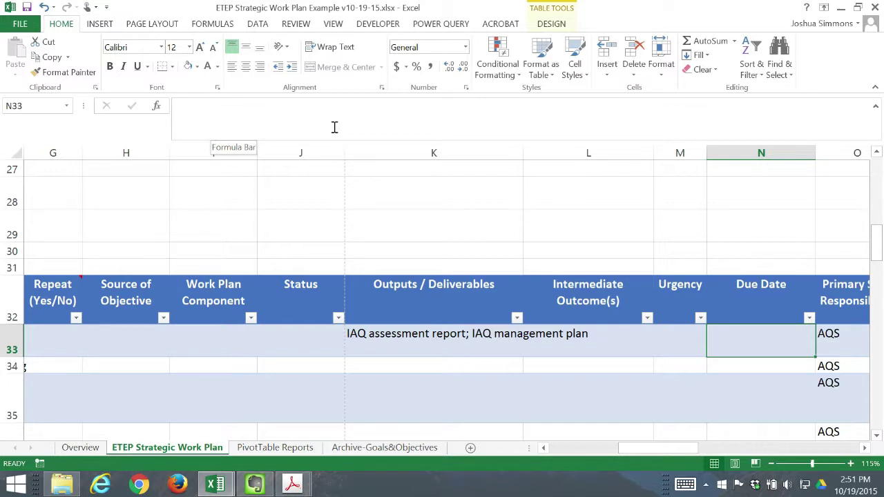
Look across the staffing columns and inspect the Primary Staff Responsibility header and the first objective's entry
key(Right)
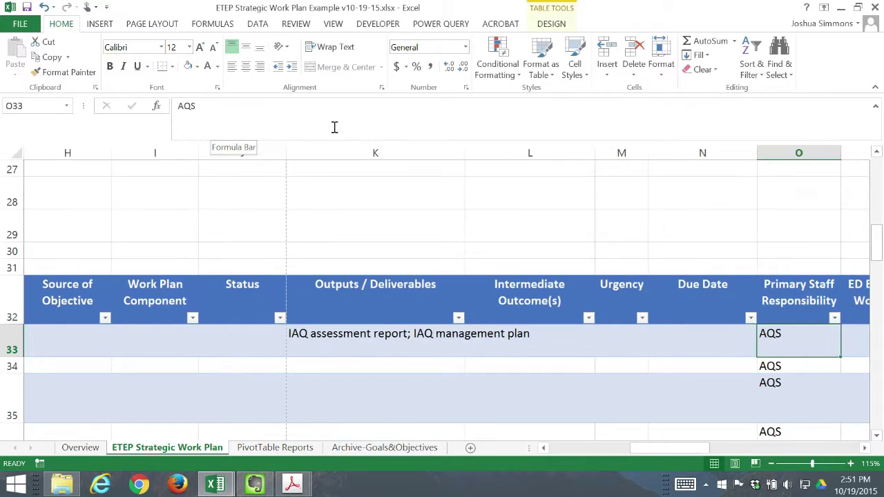
key(Right)
key(Right)
key(Right)
key(Right)
key(Right)
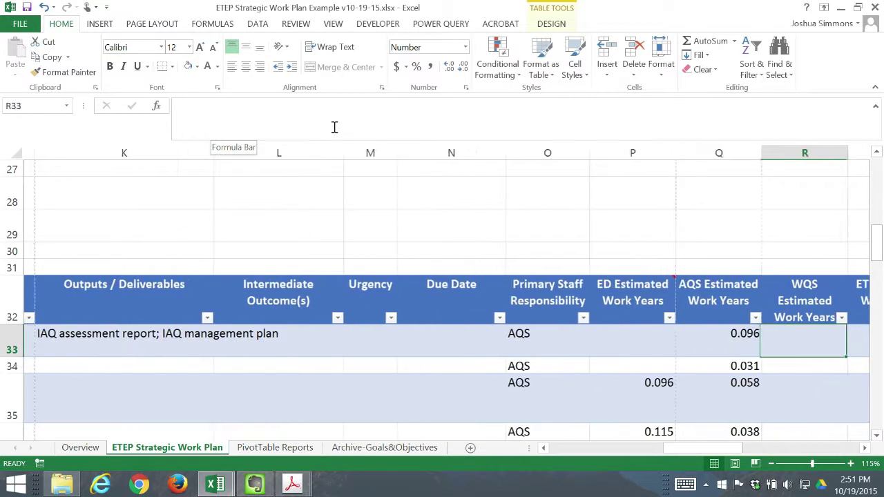
click(368, 152)
click(343, 315)
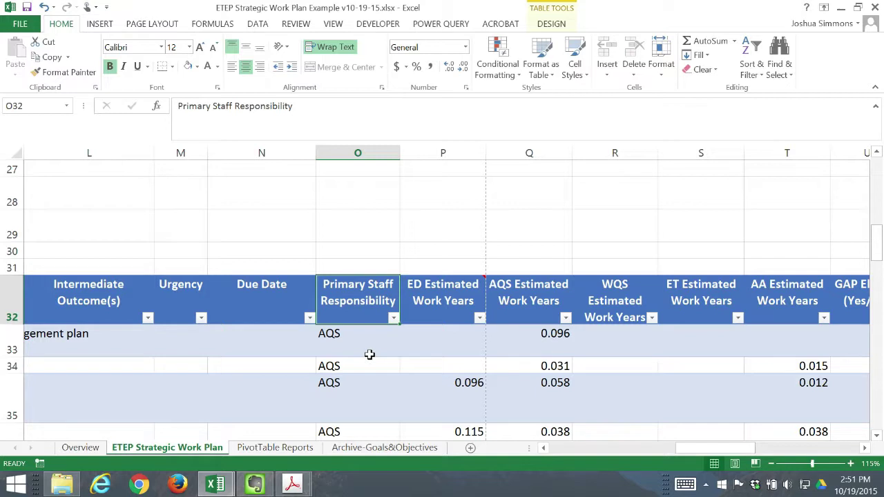
click(362, 346)
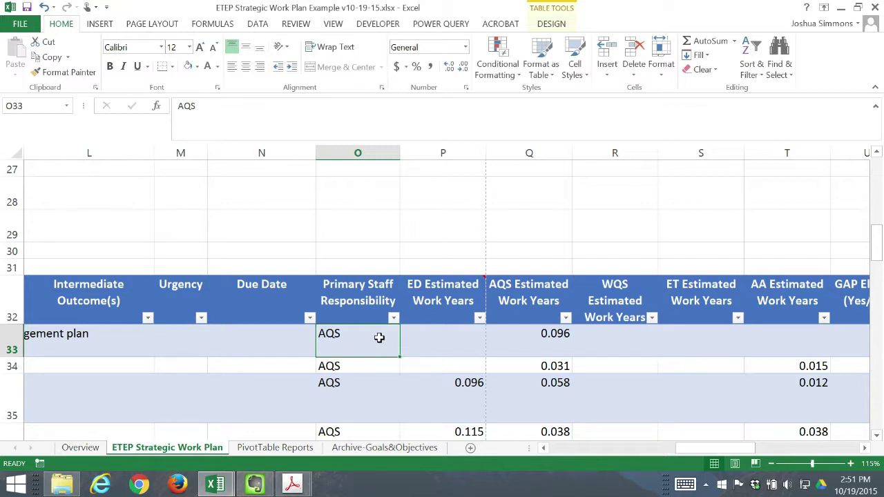
Read down the Primary Staff Responsibility entries to row 39 and return to the first objective
key(Down)
key(Up)
key(Down)
key(Down)
key(Down)
key(Down)
key(Down)
key(Down)
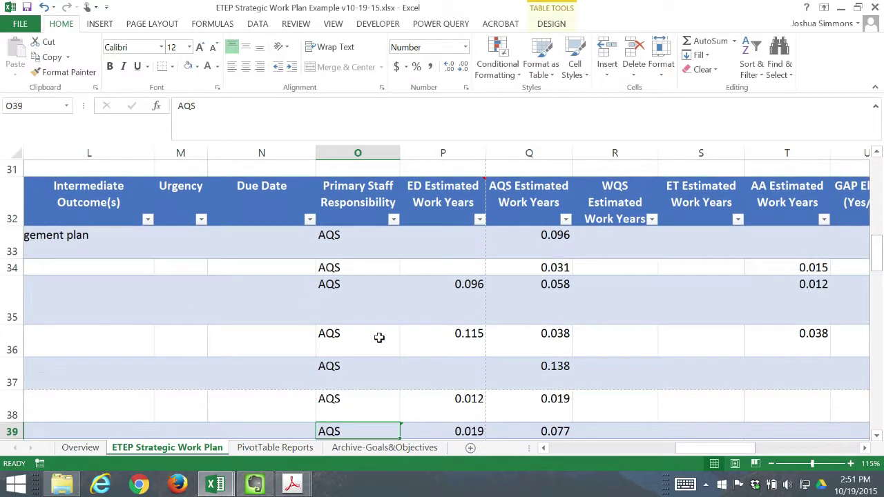
key(Up)
key(Up)
key(Up)
key(Up)
key(Up)
key(Up)
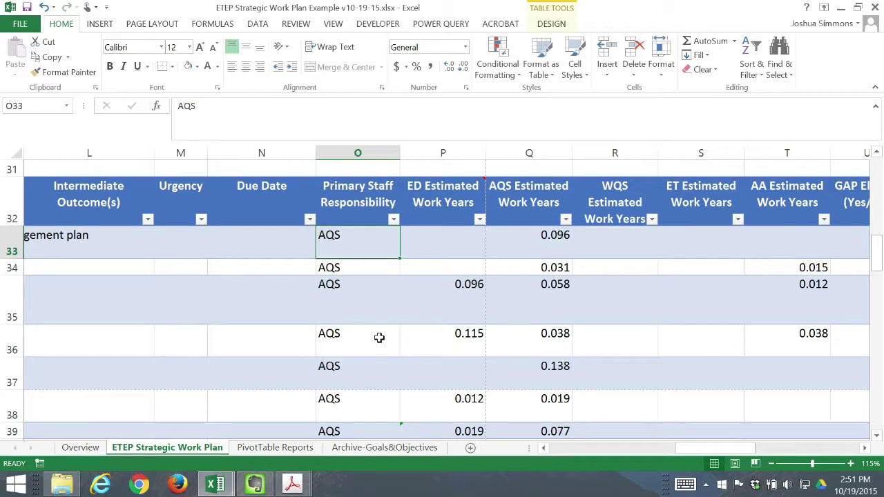
Examine the Estimated Work Years column headers for each staff position, from ED through AA
key(Right)
key(Right)
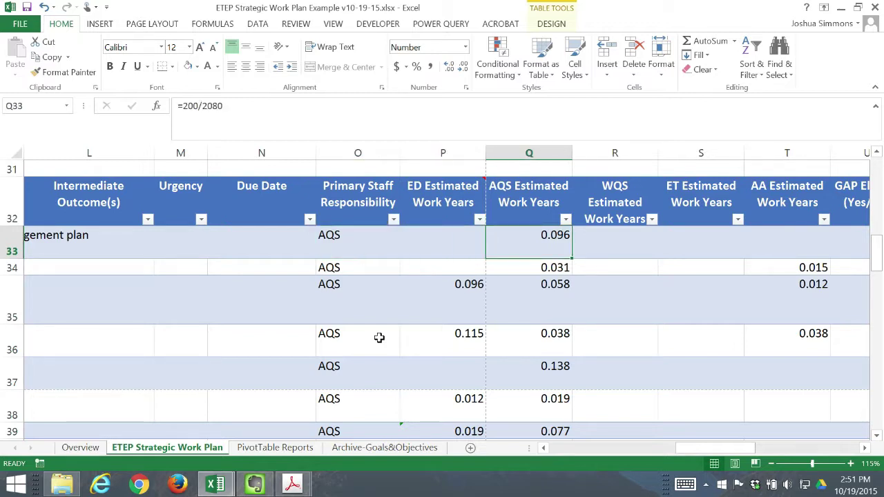
key(Left)
key(Up)
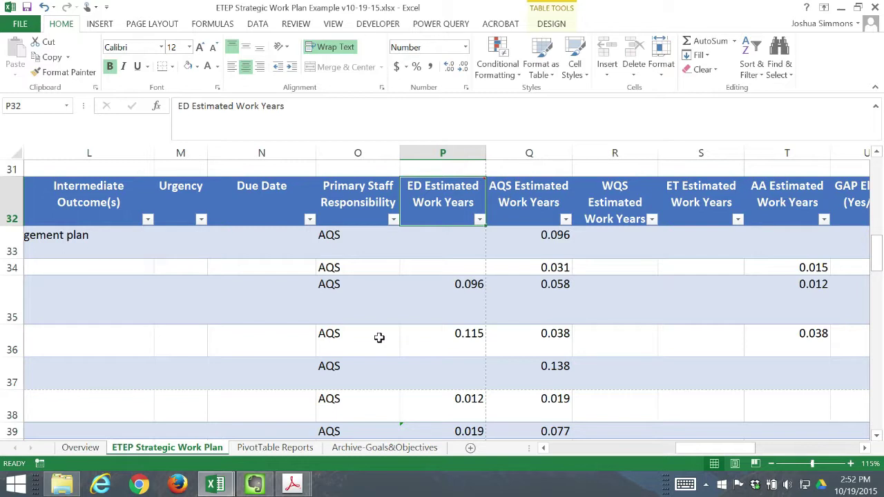
key(Right)
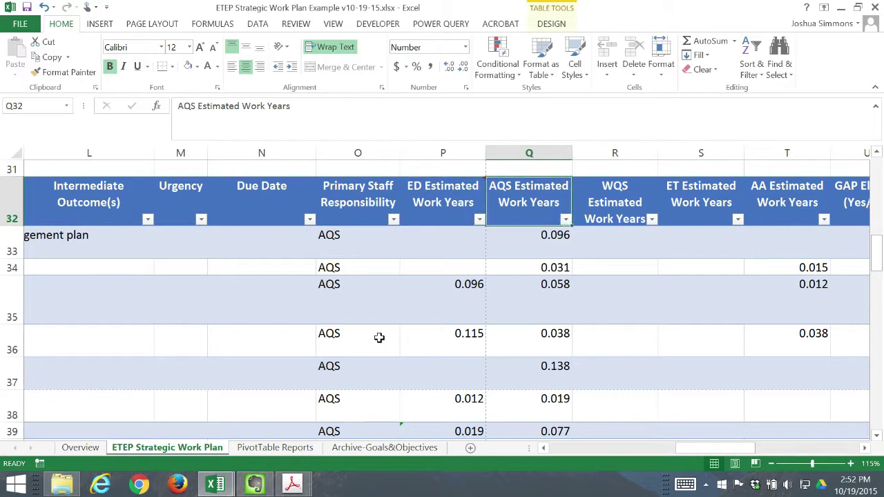
key(Right)
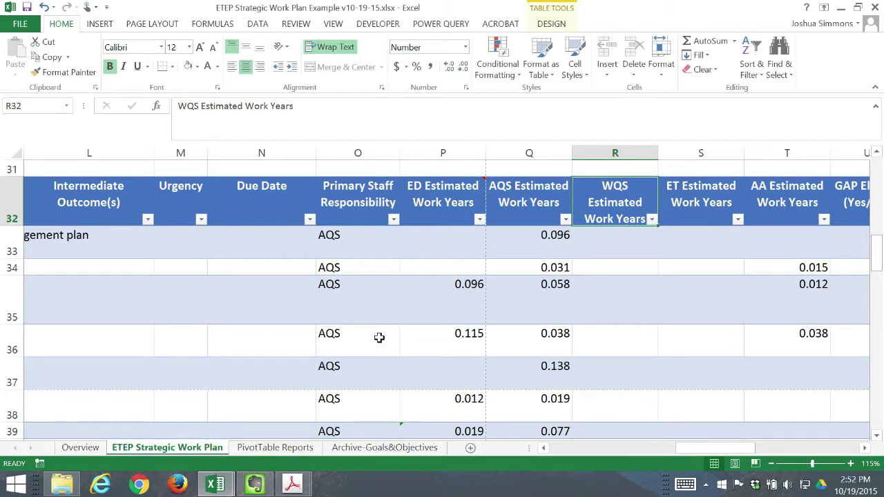
key(Right)
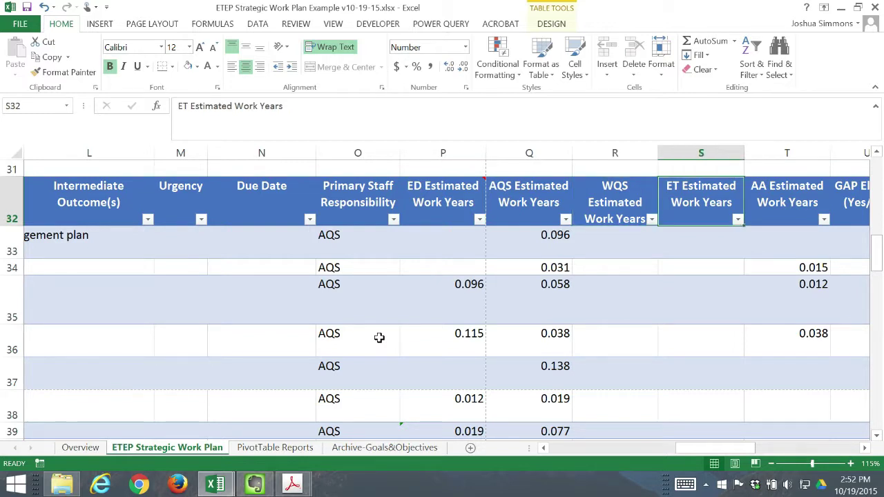
key(Right)
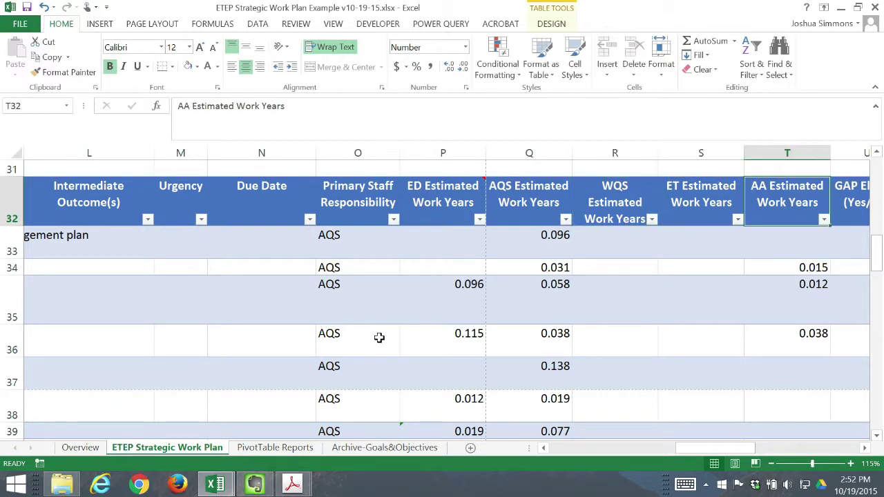
Compare the first objective's ED and AQS Estimated Work Years cells and check the formula behind the AQS estimate
key(Down)
key(Left)
key(Left)
key(Left)
key(Left)
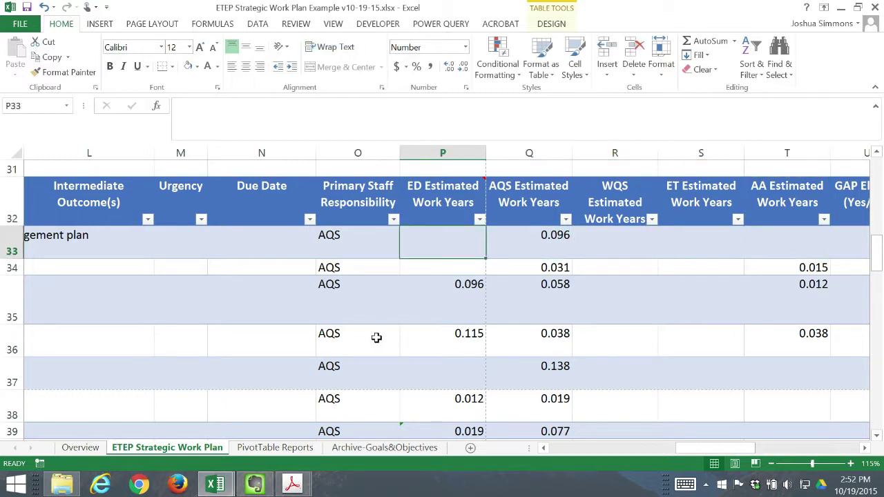
click(519, 248)
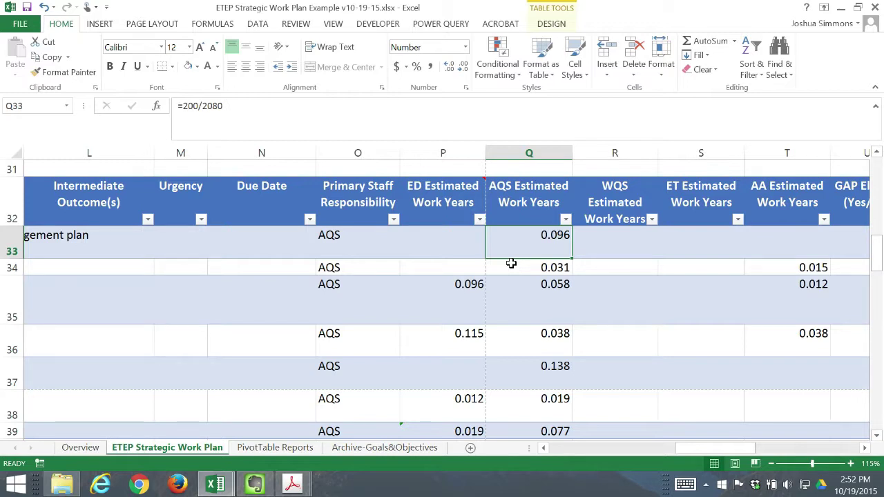
click(449, 250)
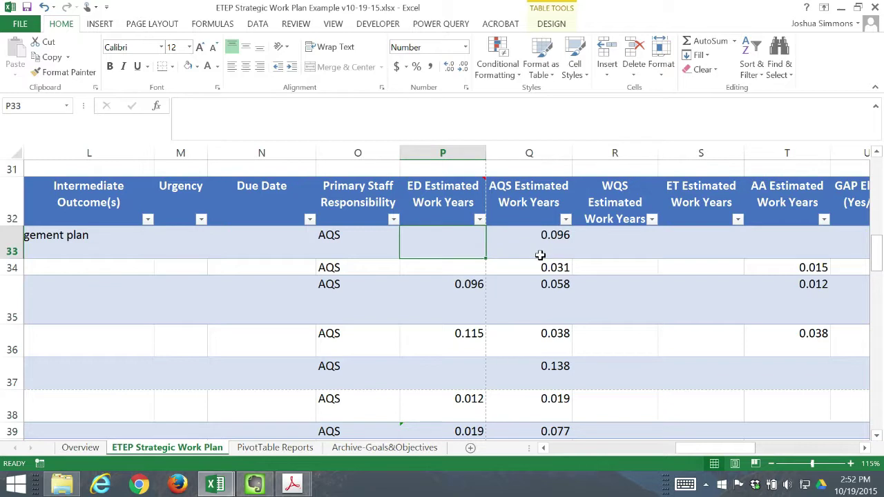
click(546, 253)
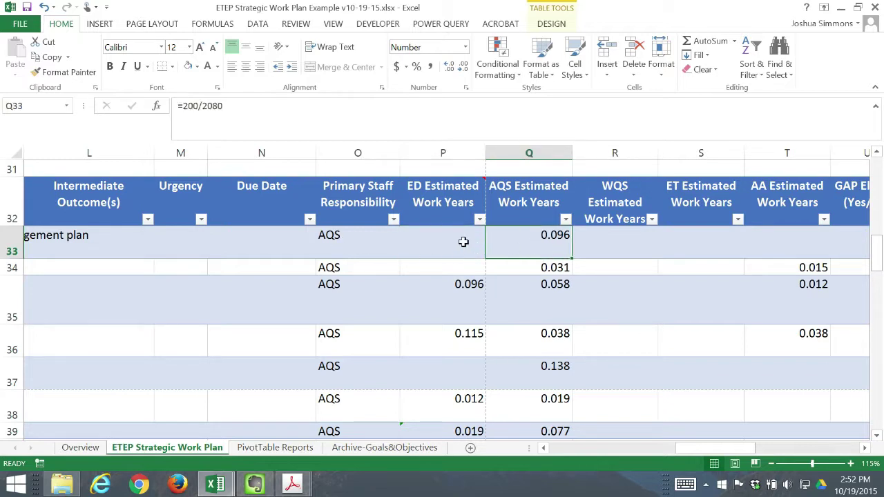
Examine the hours-over-2080 formulas behind the first objective's AQS estimate and the second objective's AA estimate
click(217, 110)
drag(217, 111, 183, 108)
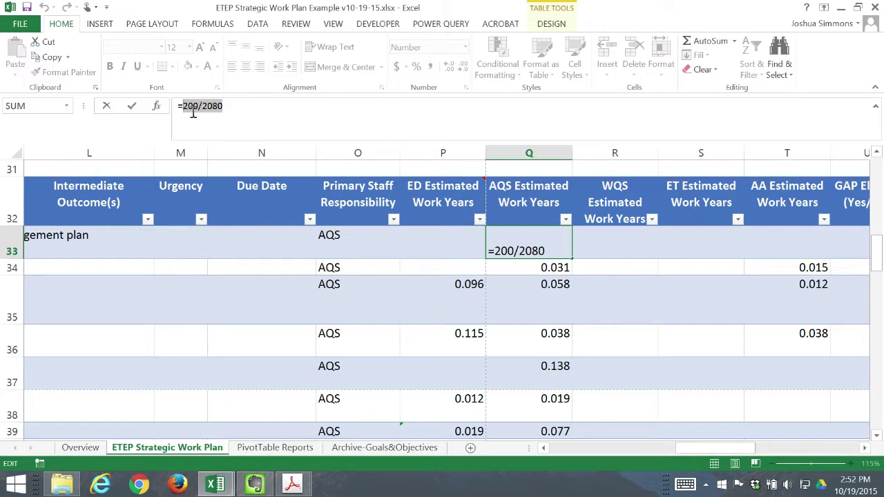
click(196, 108)
click(557, 280)
click(552, 254)
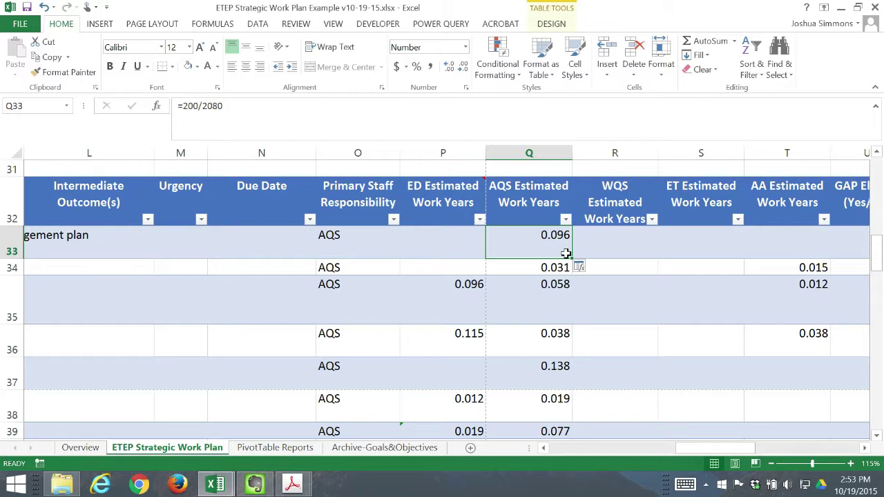
key(Right)
key(Right)
key(Right)
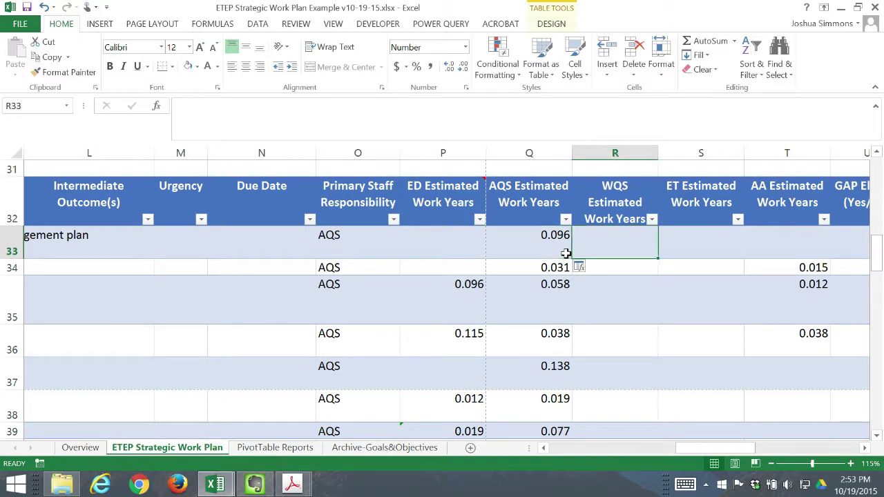
key(Down)
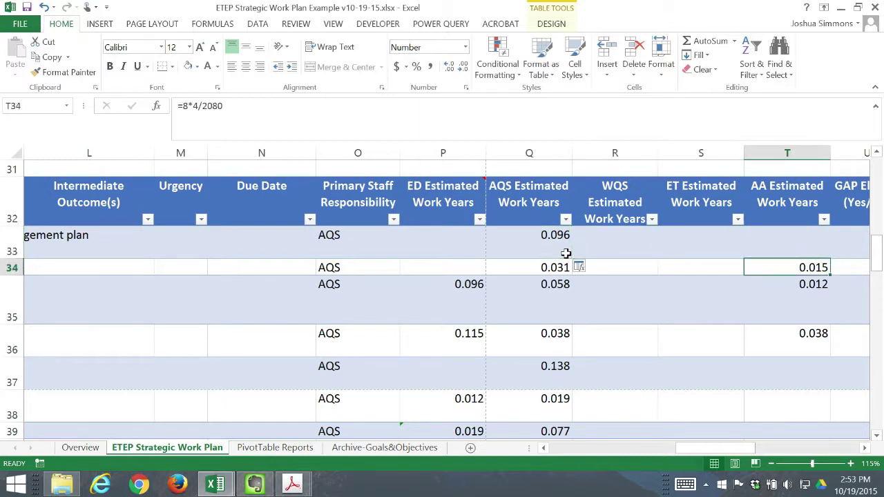
Enter the first objective's ED Estimated Work Years in P33 as the formula =80/2080
key(Left)
key(Left)
key(Left)
key(Up)
key(Left)
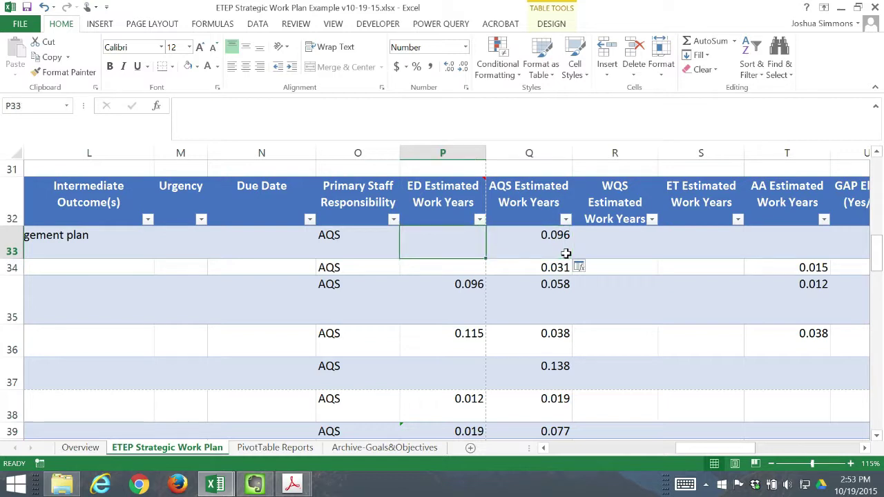
text(=)
text(40)
text(80)
key(BackSpace)
key(BackSpace)
key(BackSpace)
key(BackSpace)
text(80/2080)
key(ctrl+Return)
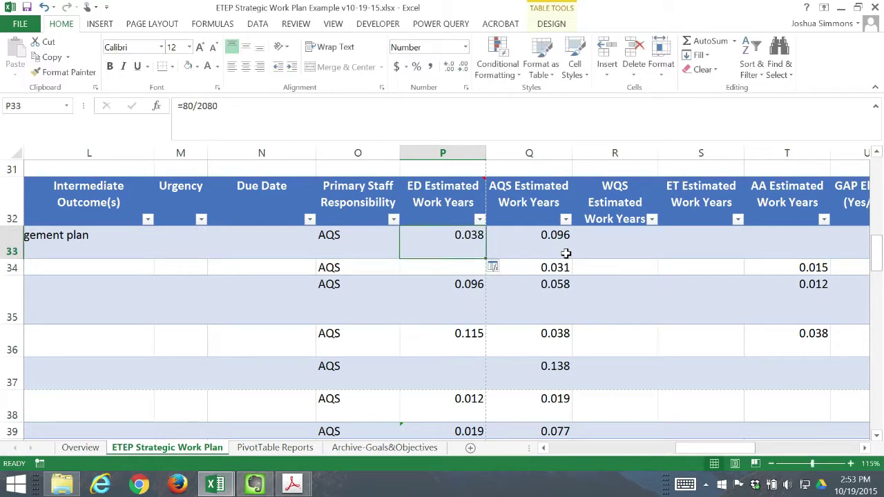
Look through the ED work year entries down to row 37 and across row 34 to the GAP Eligible column
key(Right)
key(Right)
key(Left)
key(Left)
key(Down)
key(Down)
key(Down)
key(Down)
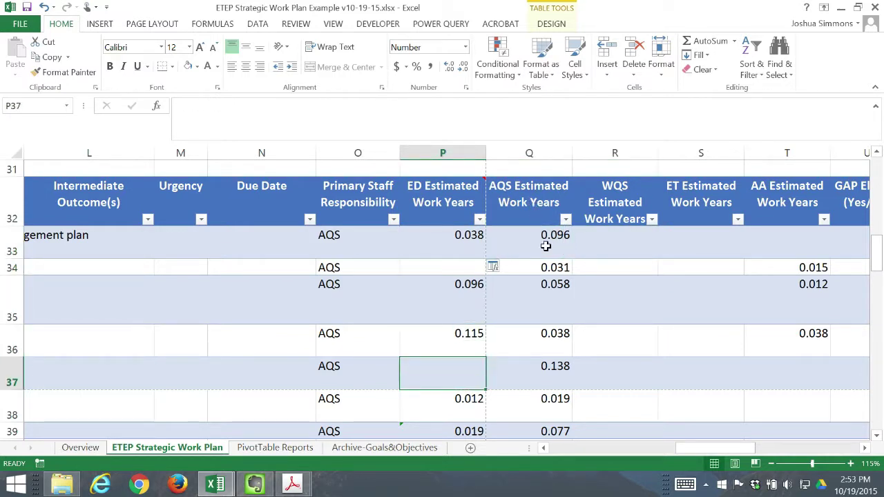
key(Up)
key(Up)
key(Right)
key(Up)
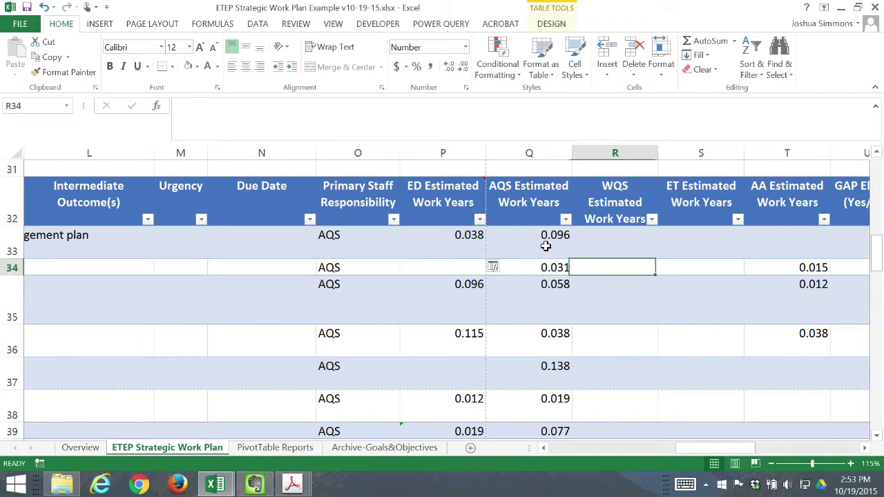
key(Right)
key(Right)
key(Right)
key(Right)
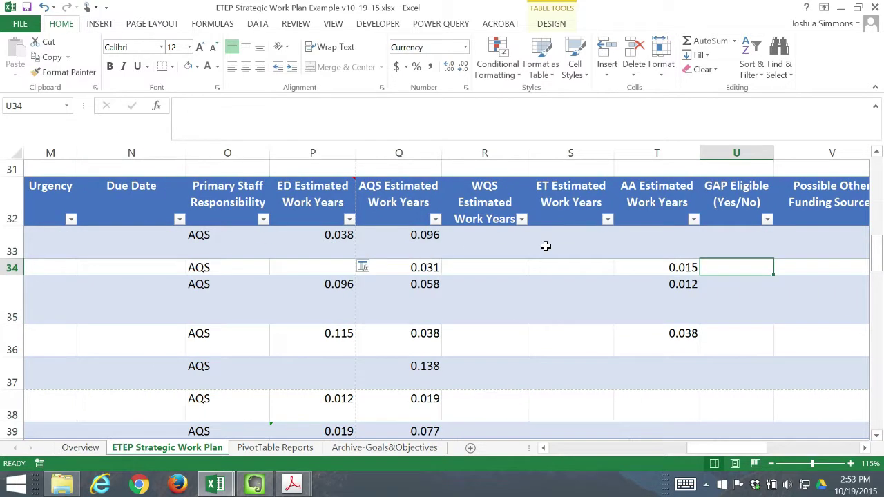
Review the Estimated Work Years column headers, covering the range from ED to AA
key(Up)
key(Left)
key(Up)
key(Left)
key(Left)
key(Left)
key(Left)
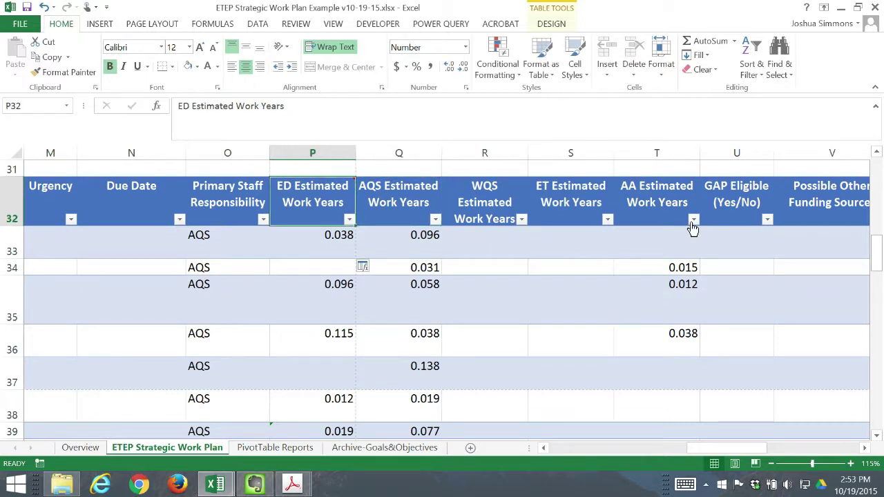
click(654, 206)
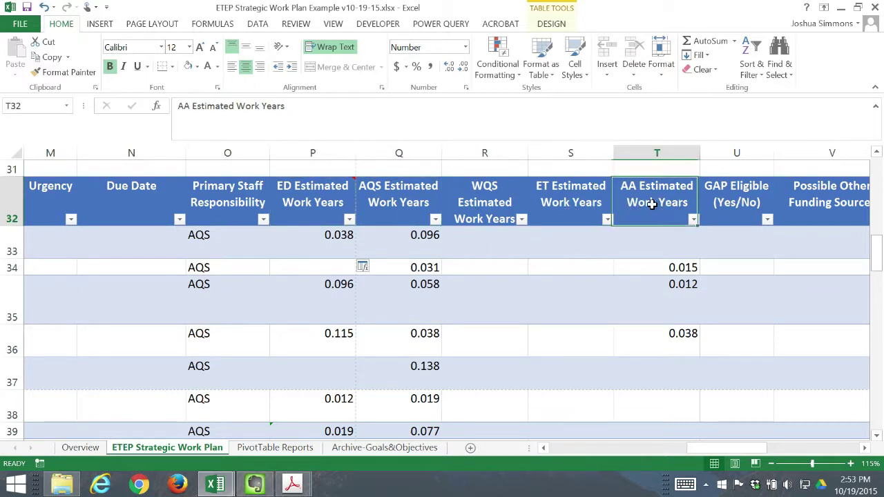
Inspect the GAP Eligible (Yes/No) column header and the first objective's cell beneath it
click(719, 202)
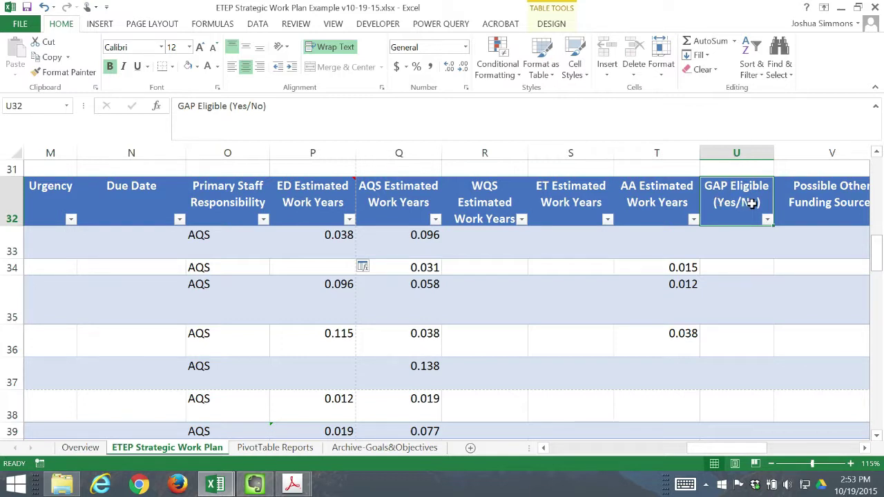
key(Right)
key(Left)
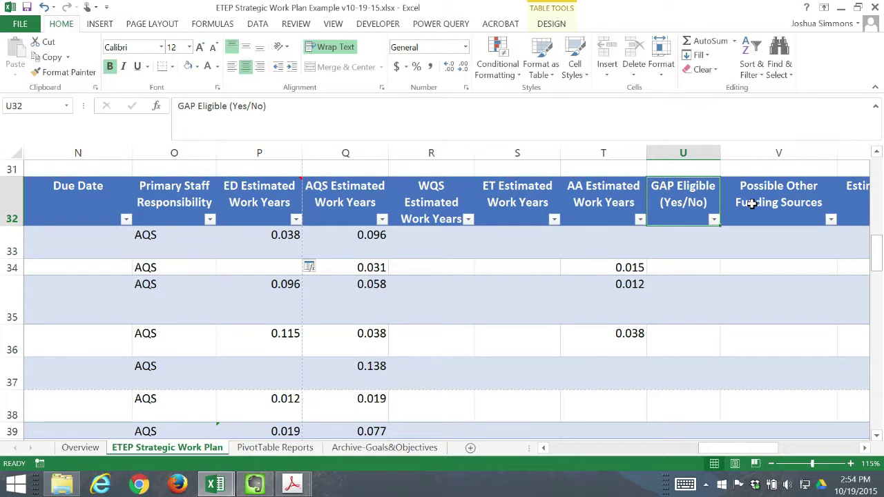
key(Down)
key(Up)
Examine the Possible Other Funding Sources column and compare its first objective cell with the GAP Eligible cell
key(Right)
key(Down)
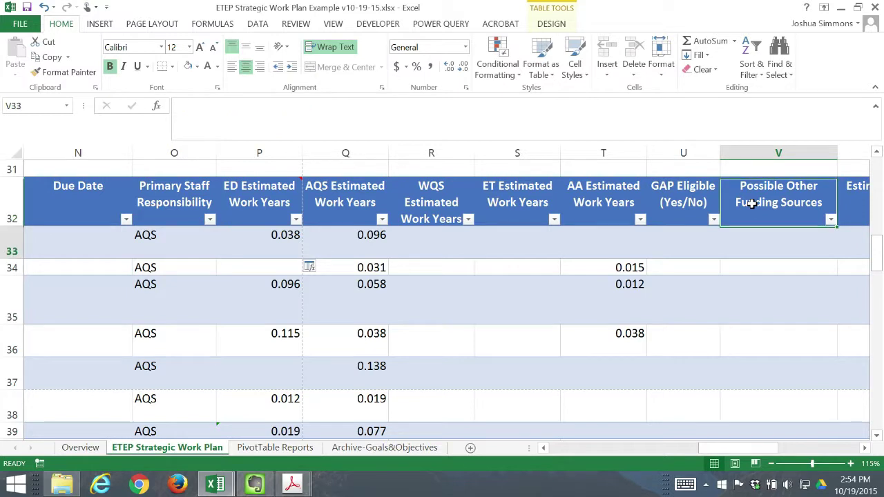
key(Left)
key(Right)
key(Up)
key(Down)
key(Up)
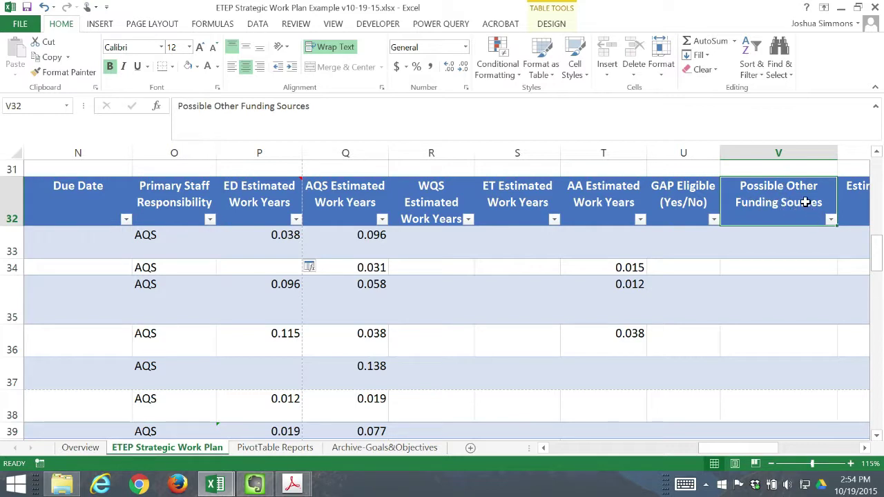
click(791, 154)
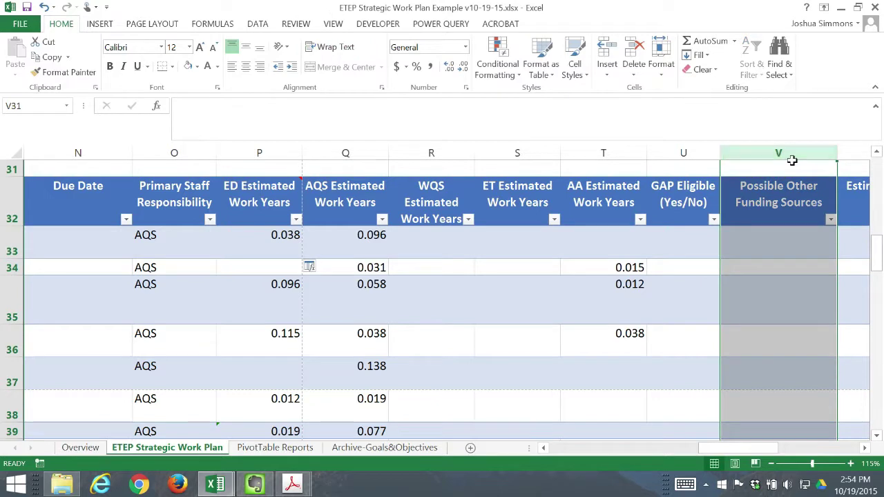
click(778, 215)
click(773, 248)
click(704, 249)
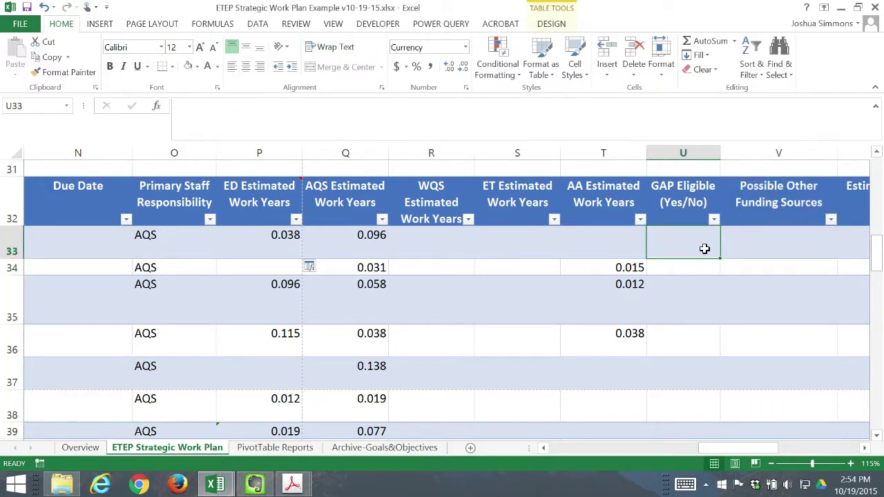
click(766, 246)
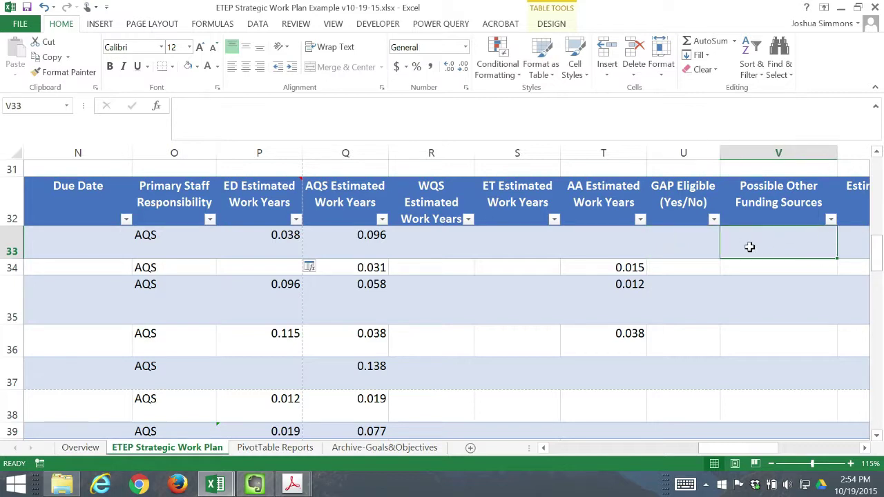
text(CWA 106)
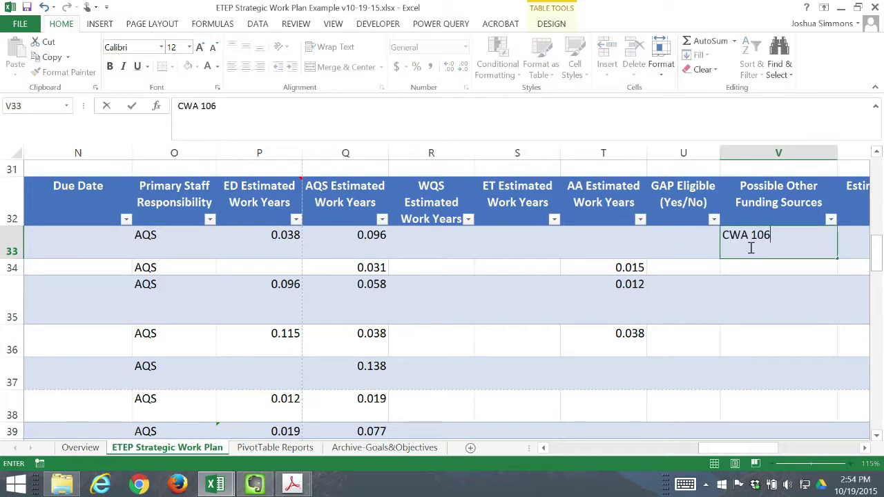
key(Return)
click(750, 247)
key(Delete)
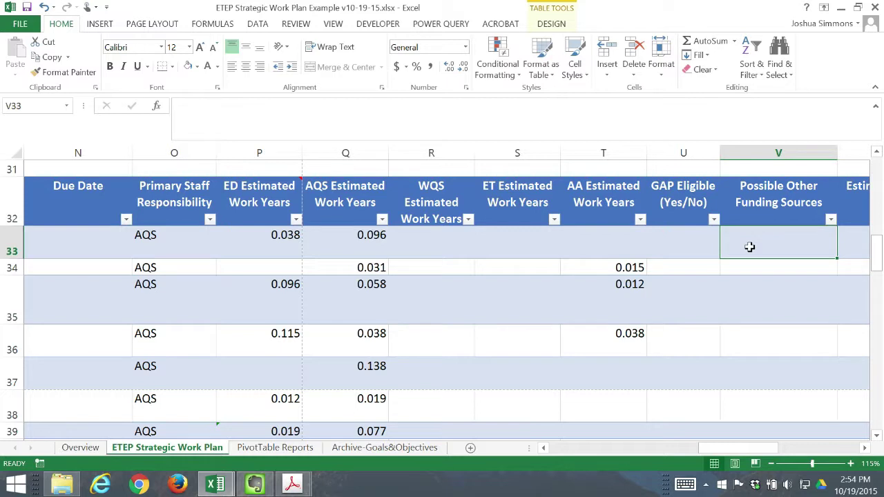
Enter "CAA 103, CAA 105" as the first objective's Possible Other Funding Sources in V33
text(CAA 104)
key(BackSpace)
text(3, )
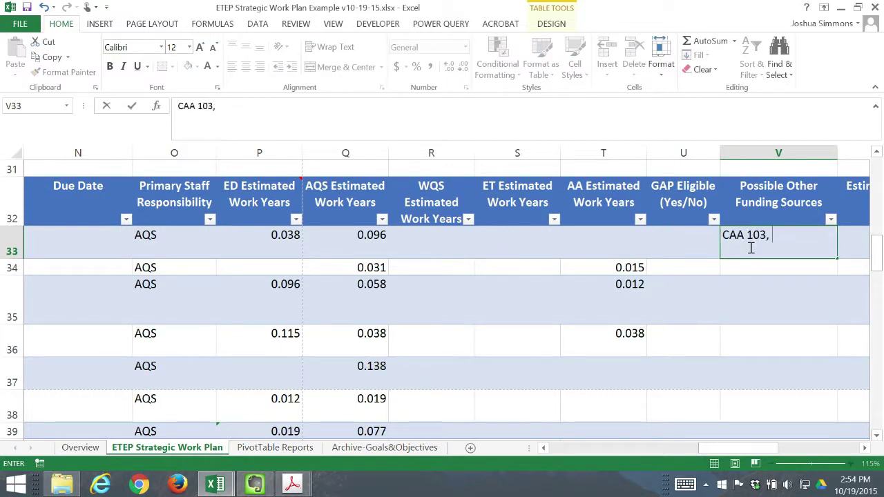
text(CAA 105)
key(Return)
click(749, 247)
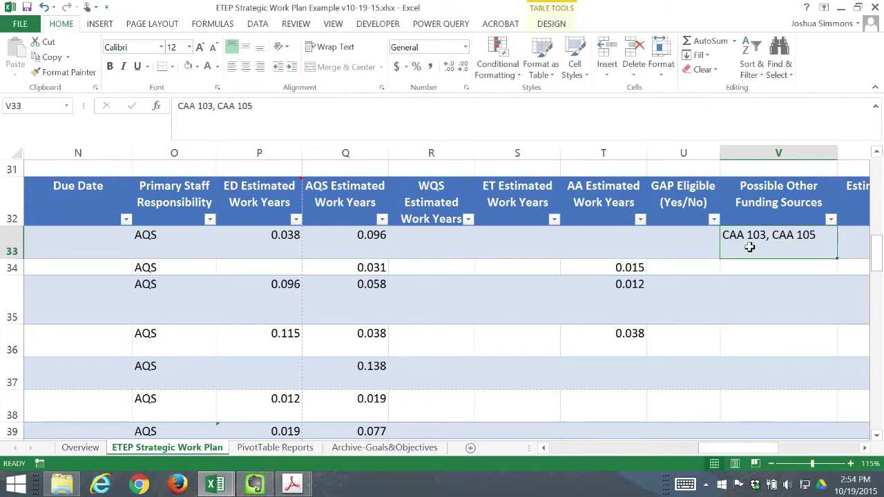
Look across the first objective's Estimated Cost, Amount of Funding Secured and Secured Funding Source(s) columns
key(Tab)
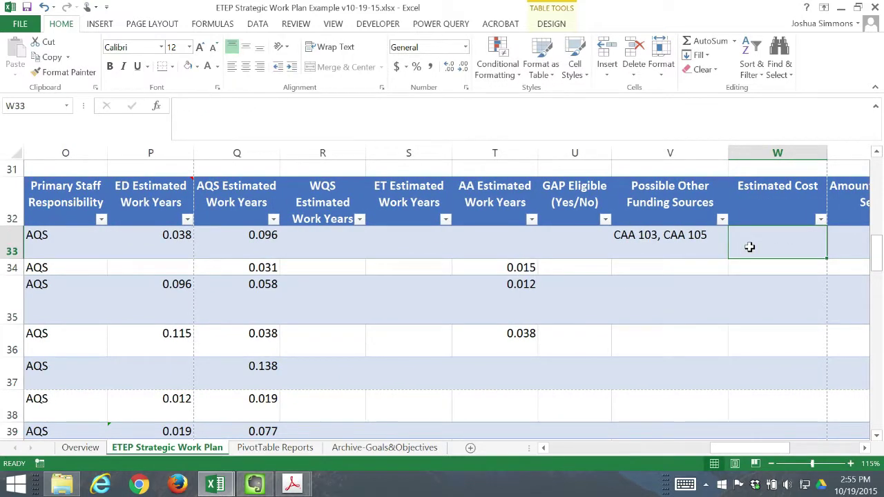
key(Tab)
key(shift+Tab)
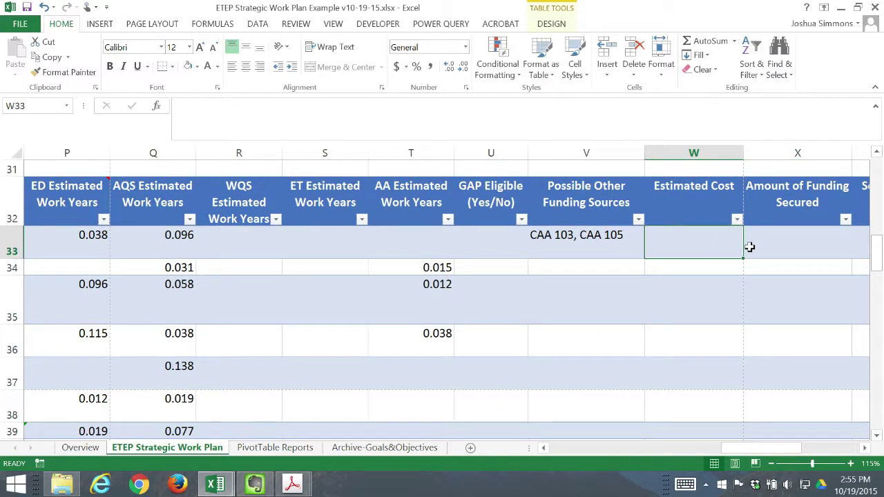
key(Tab)
key(Tab)
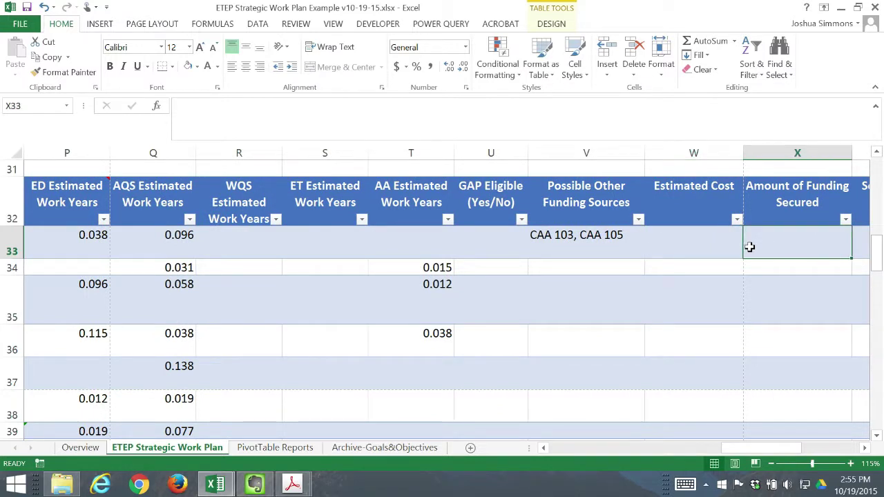
key(shift+Tab)
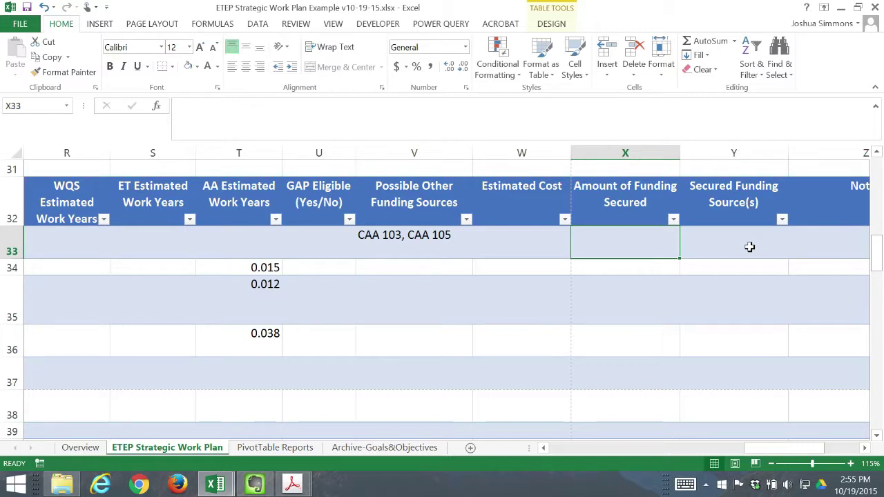
key(shift+Tab)
key(Tab)
key(shift+Tab)
key(Tab)
key(Tab)
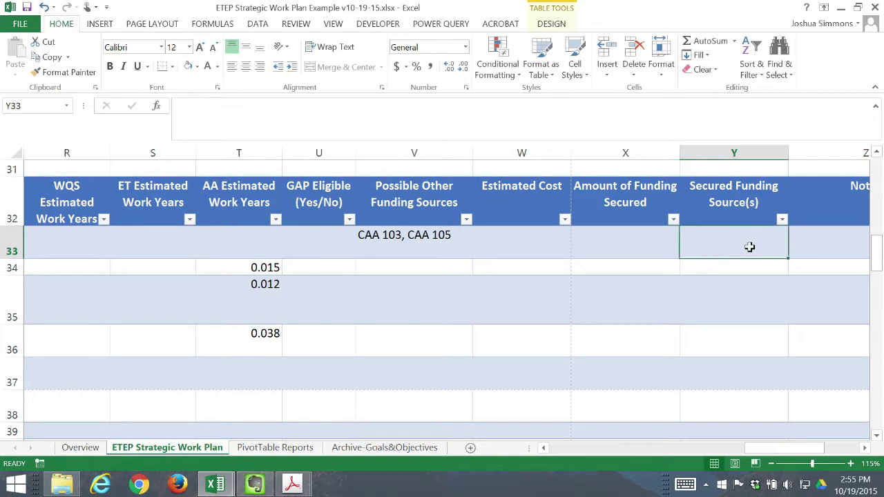
key(Tab)
key(shift+Tab)
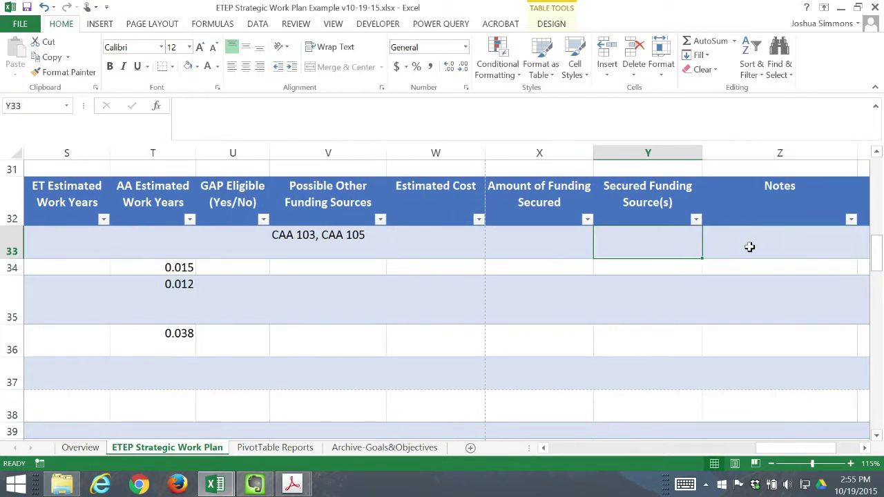
Check the Notes and Links / References columns, reading down the table to row 65 and back to the headers
key(Tab)
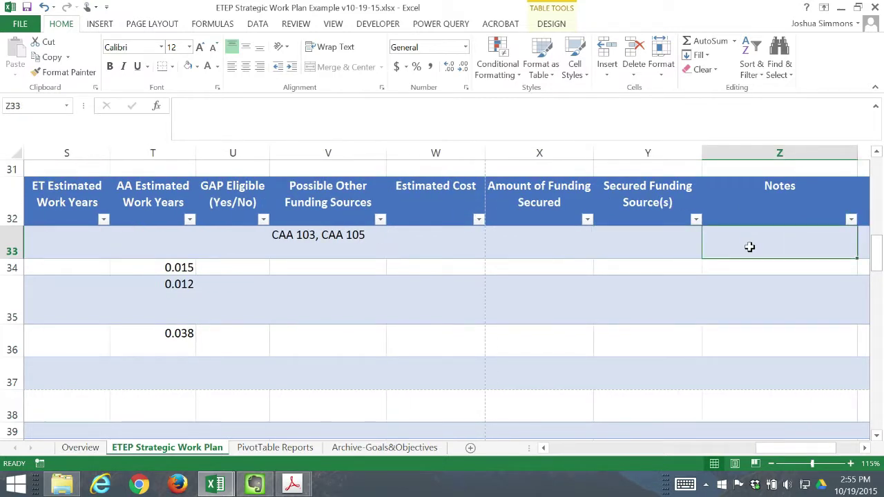
key(Tab)
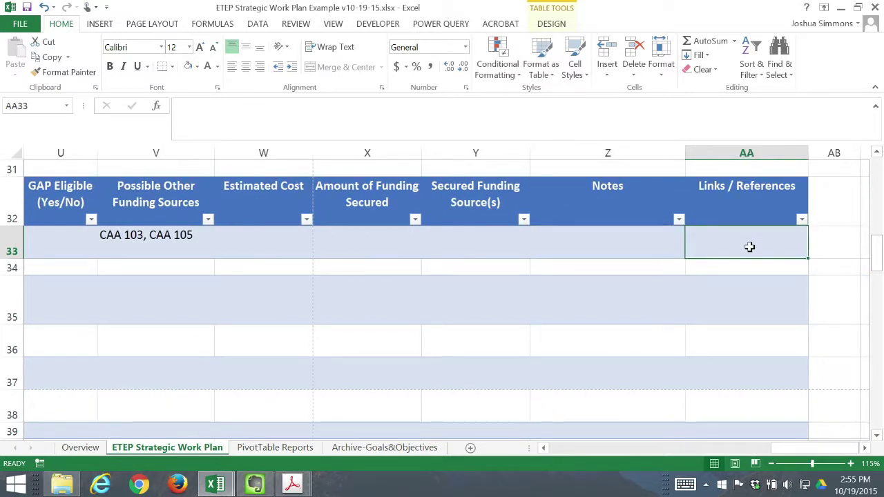
scroll(701, 290, down, 3)
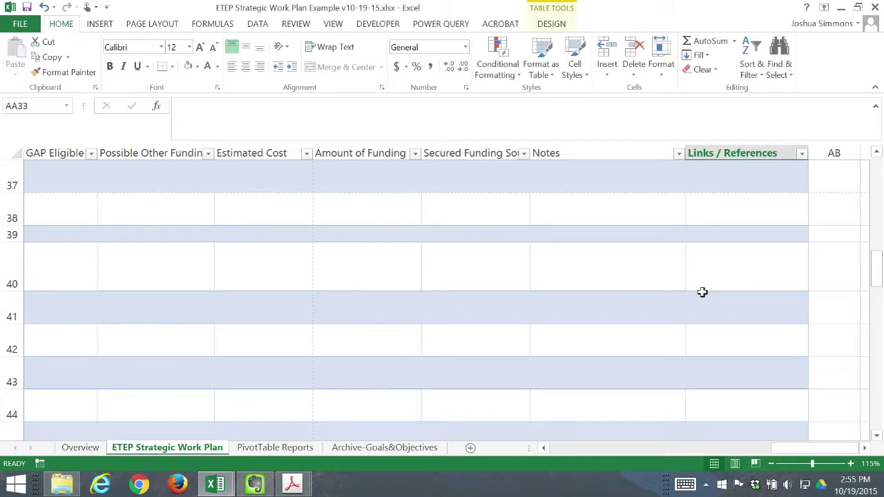
scroll(698, 295, down, 5)
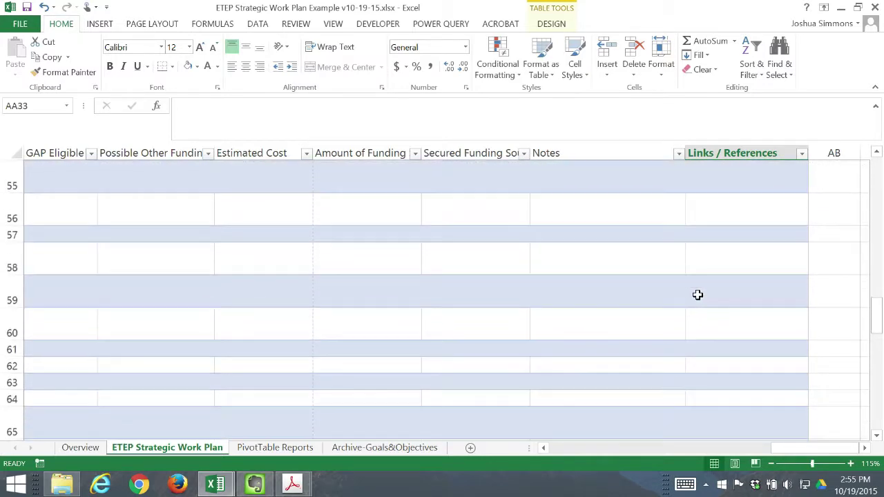
scroll(697, 294, up, 9)
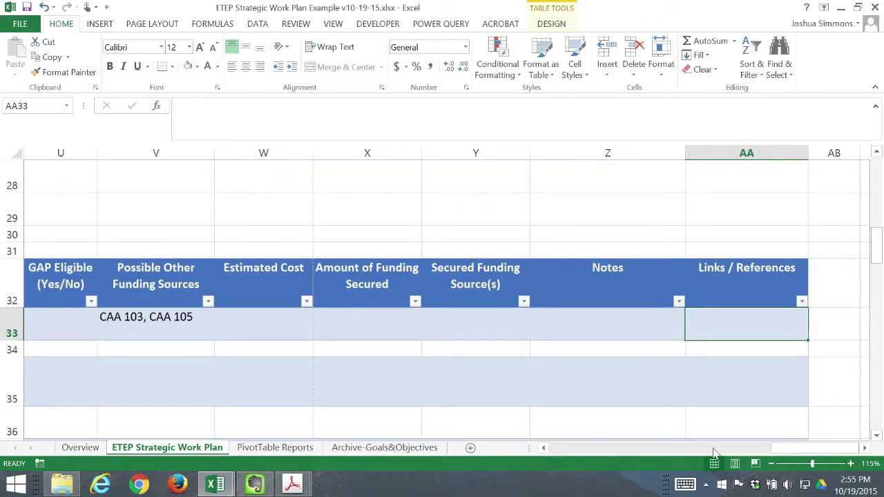
Return to the Year and Objectives columns at the table's start and view the goals listed just above them
drag(801, 455, 802, 454)
click(810, 453)
drag(795, 449, 326, 431)
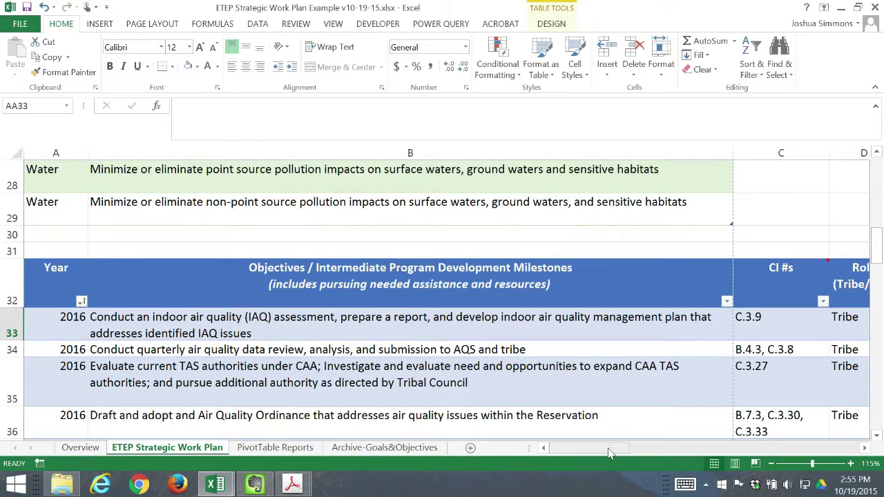
drag(609, 452, 447, 382)
scroll(380, 315, up, 1)
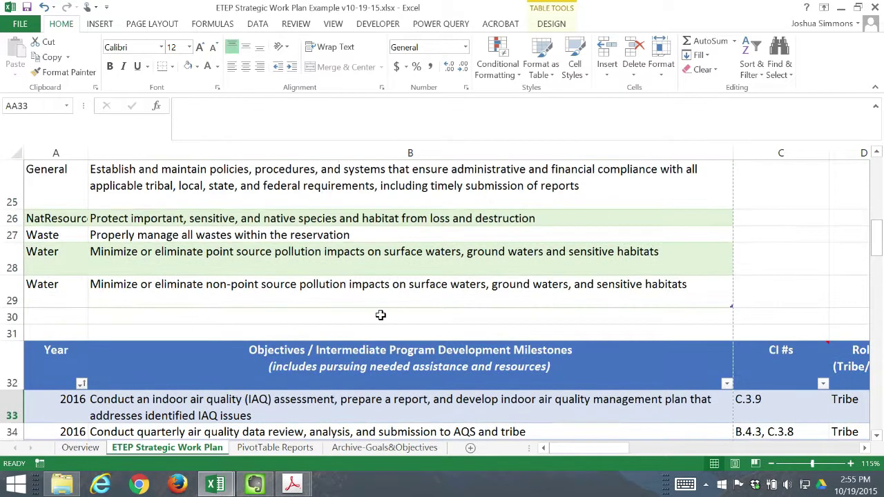
Look across the objectives table's header cells from Year through Objectives, CI #s, Role and Area to Category
scroll(380, 315, down, 1)
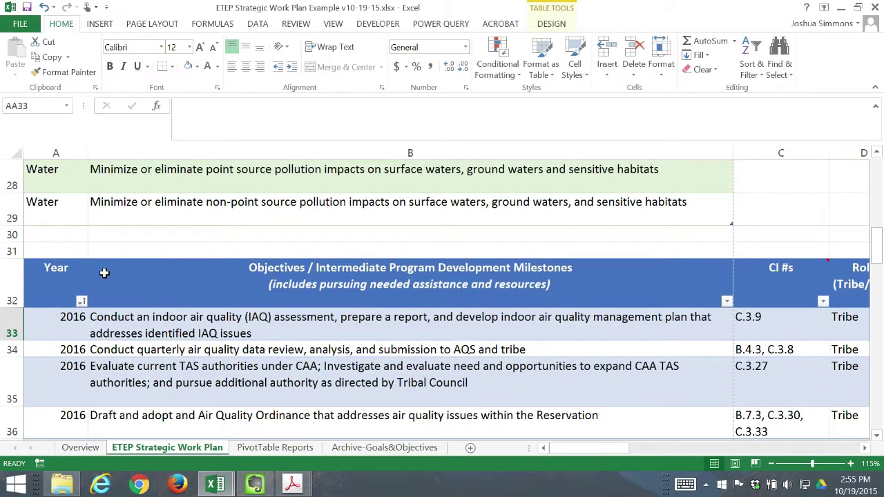
click(69, 282)
key(Right)
key(Left)
key(Right)
key(Right)
key(Left)
key(Left)
key(Right)
key(Right)
key(Left)
key(Right)
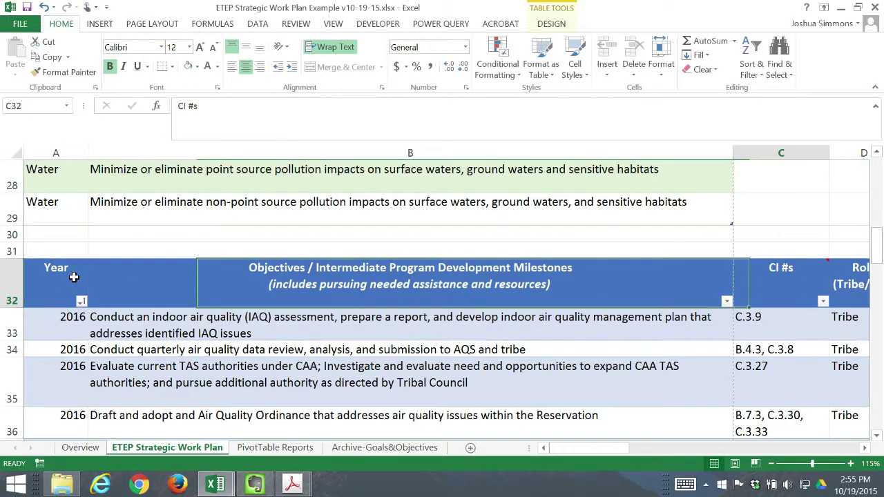
key(Right)
key(Right)
key(Left)
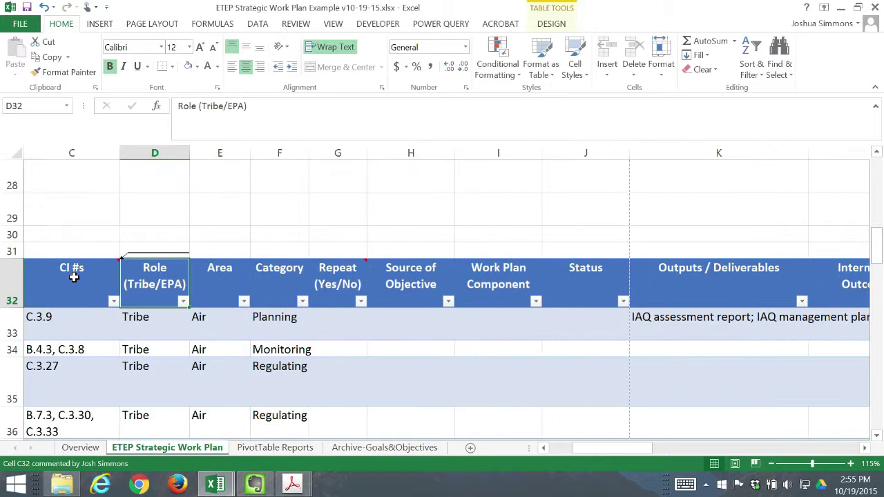
key(Right)
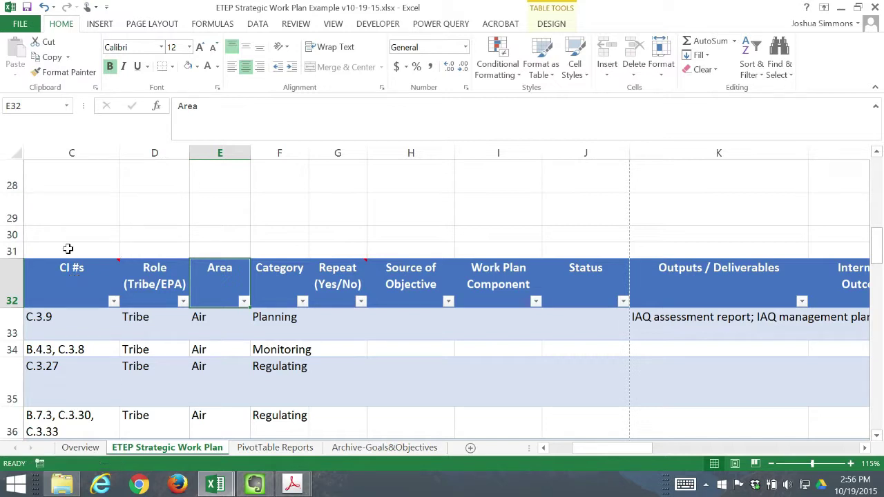
click(271, 286)
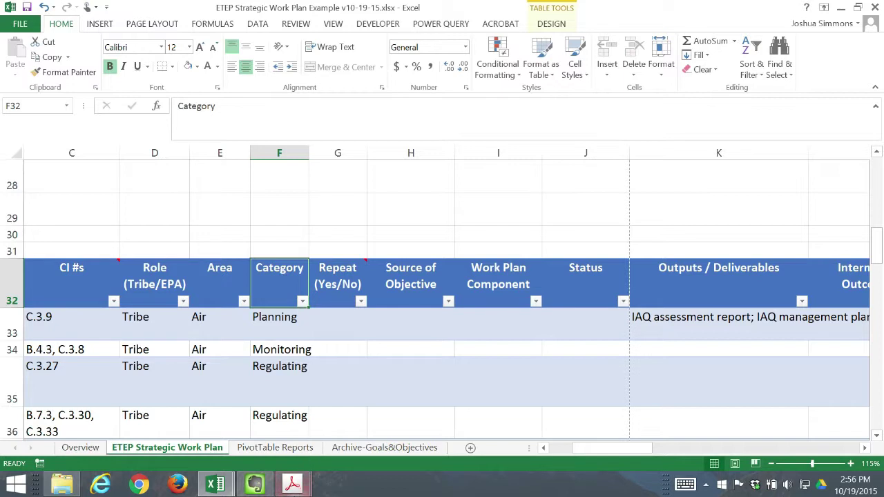
Glance at the PivotTable Reports sheet and return to the Year and Objectives columns of the ETEP Strategic Work Plan sheet
click(288, 450)
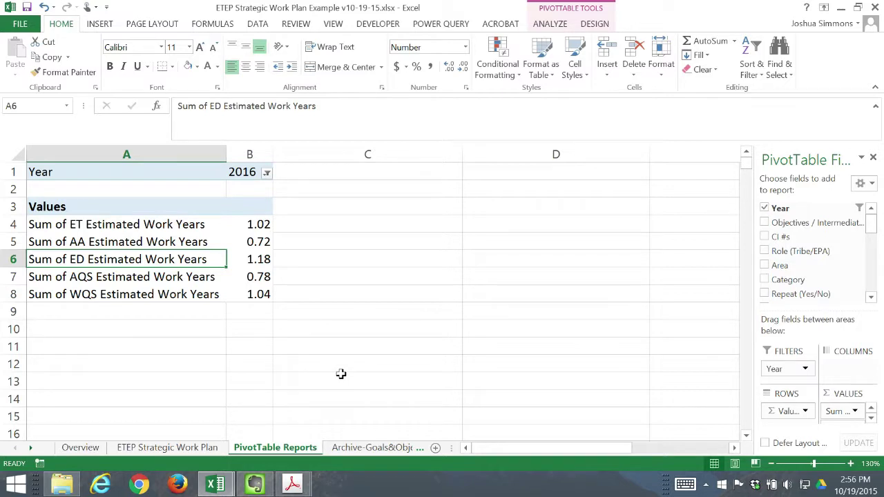
click(153, 449)
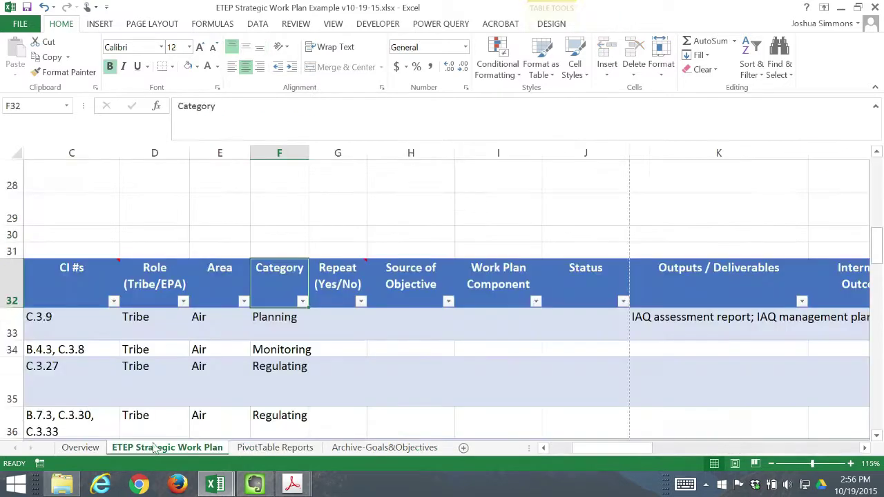
drag(602, 449, 546, 464)
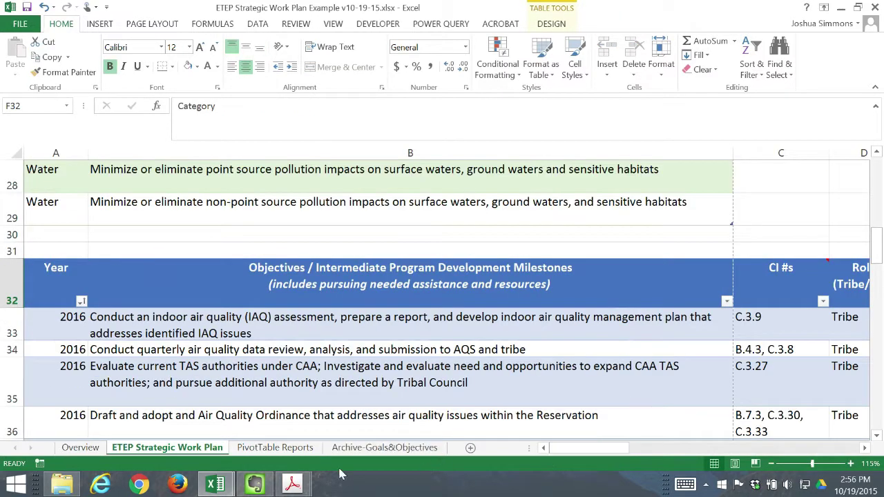
Examine the AA and ET estimated work years sums on the PivotTable Reports sheet
click(294, 456)
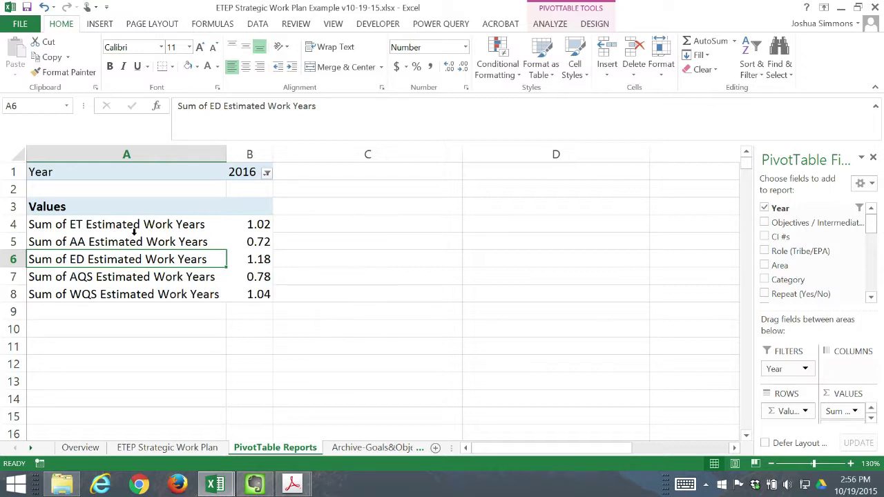
click(170, 241)
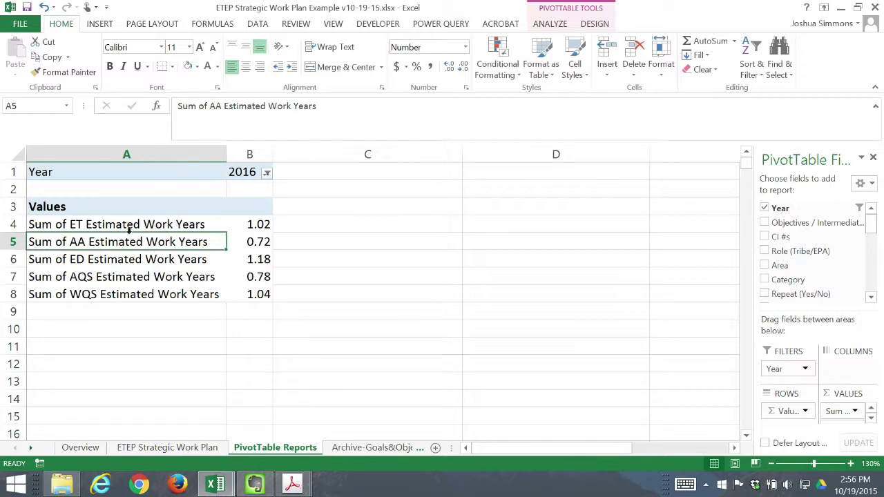
click(159, 226)
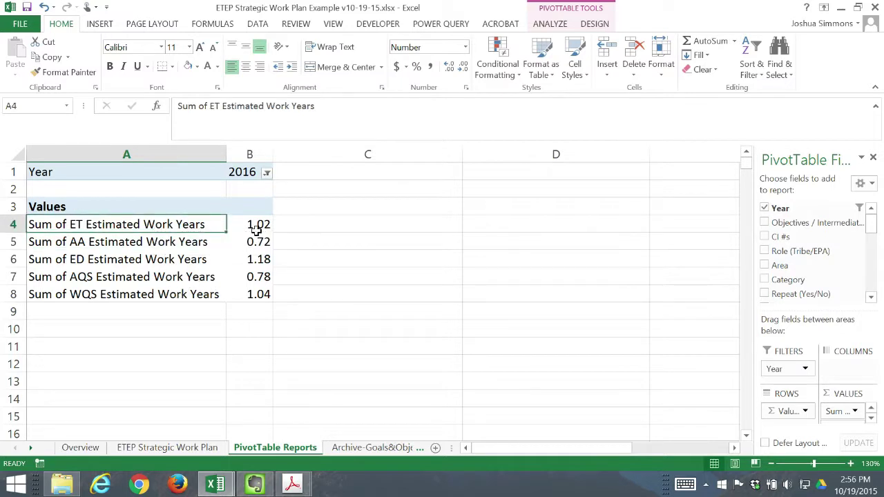
View the Archive-Goals&Objectives sheet, checking its Objectives and Year headers and the first empty row beneath them
click(371, 447)
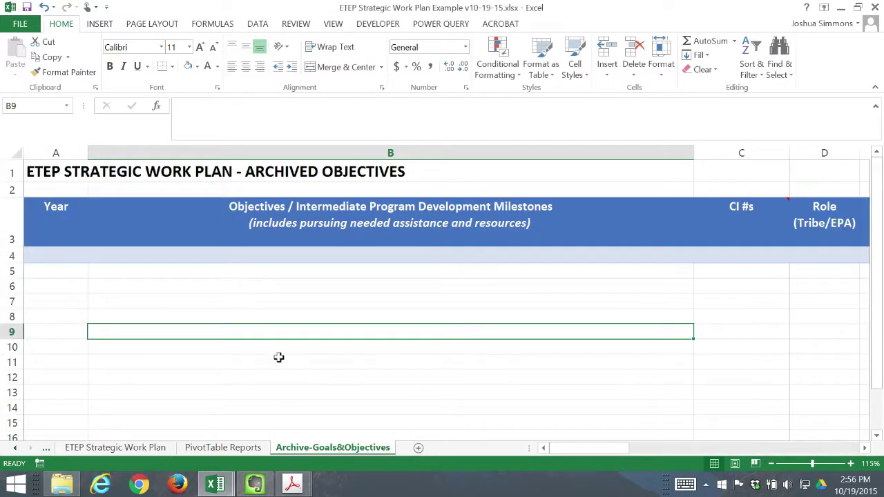
click(299, 234)
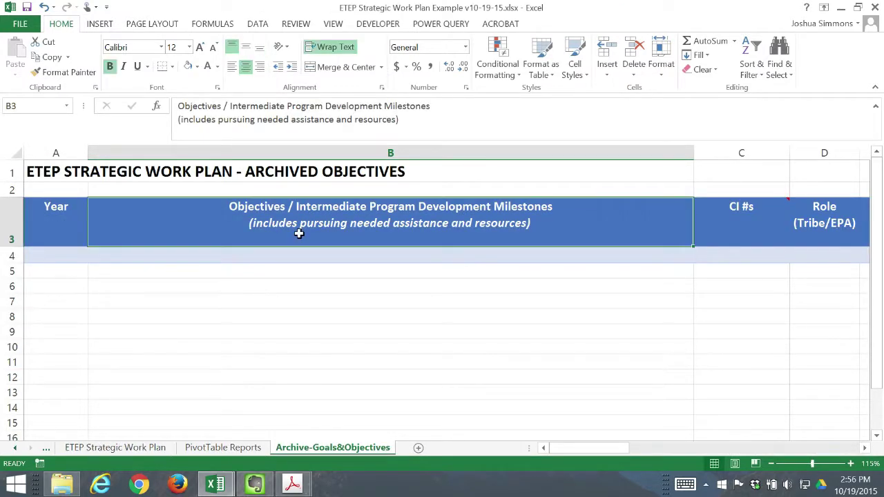
key(Left)
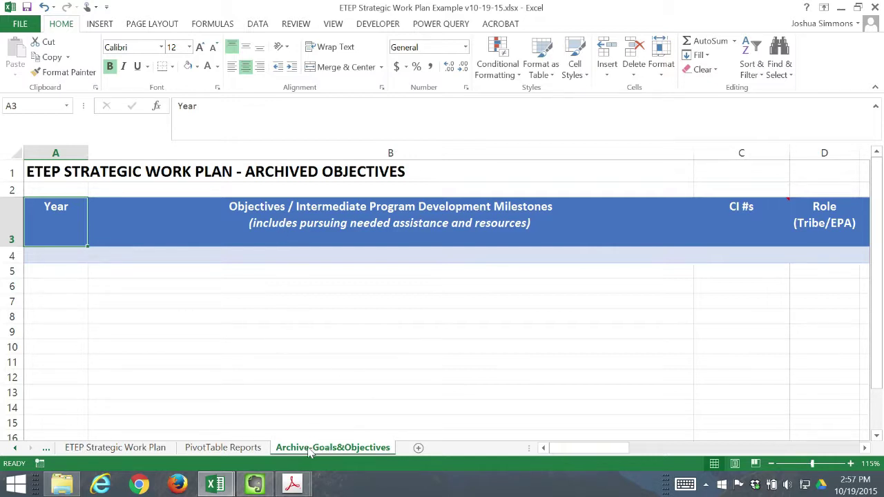
click(63, 254)
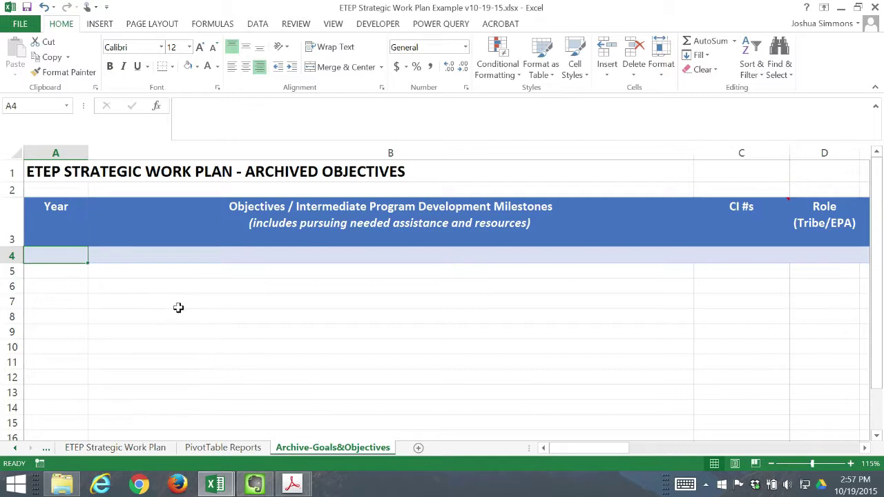